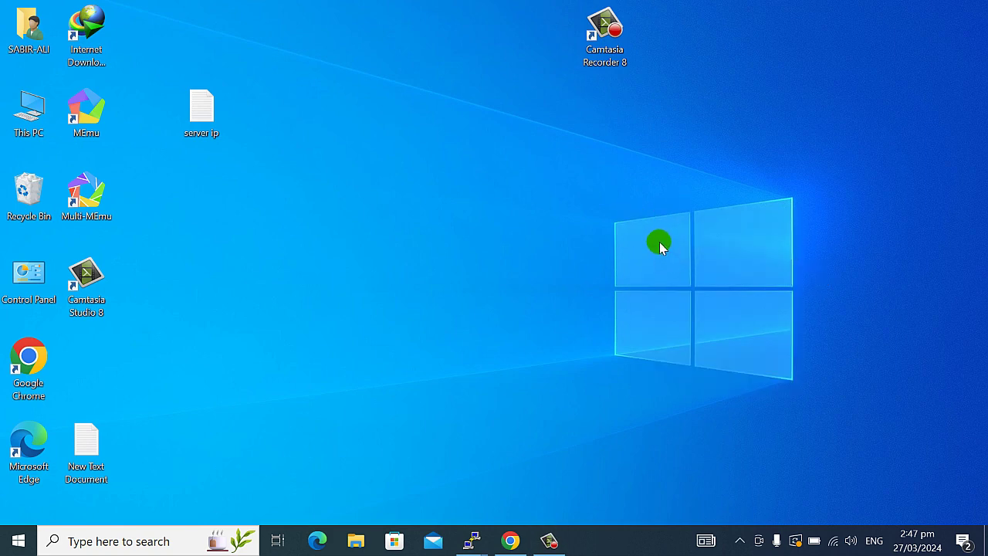
Refresh the Windows desktop thirteen times from its right-click menu
right_click(660, 245)
left_click(688, 284)
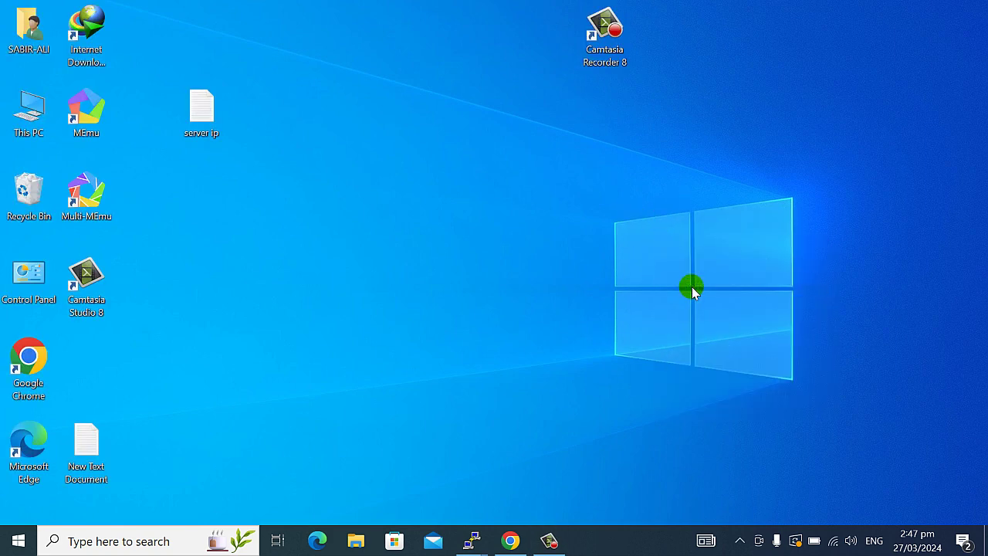
right_click(480, 217)
left_click(503, 259)
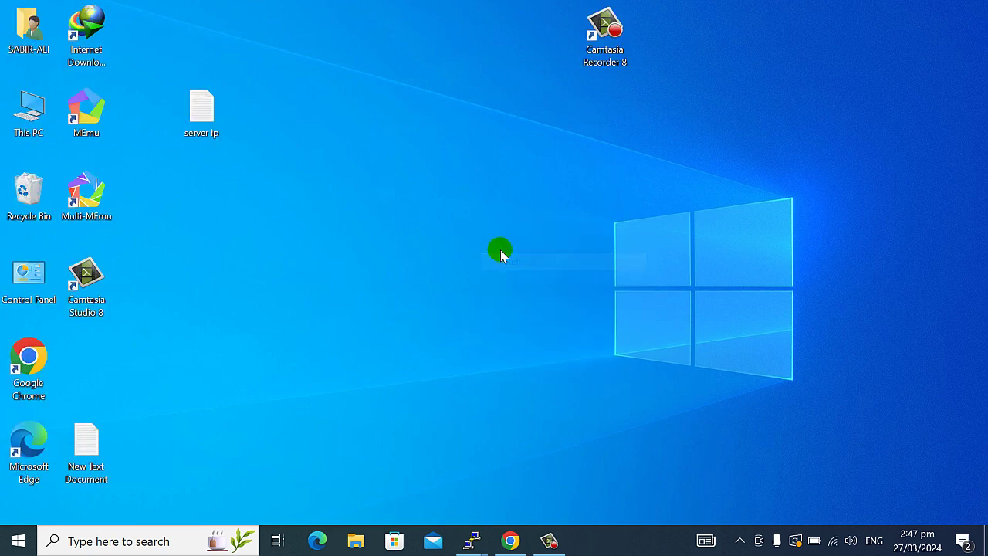
right_click(500, 253)
left_click(535, 286)
right_click(512, 230)
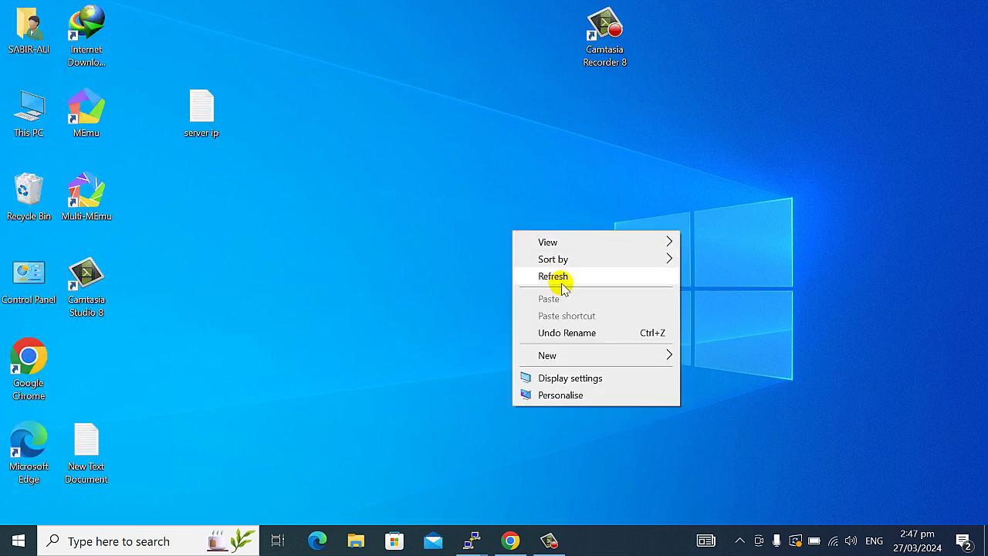
left_click(561, 287)
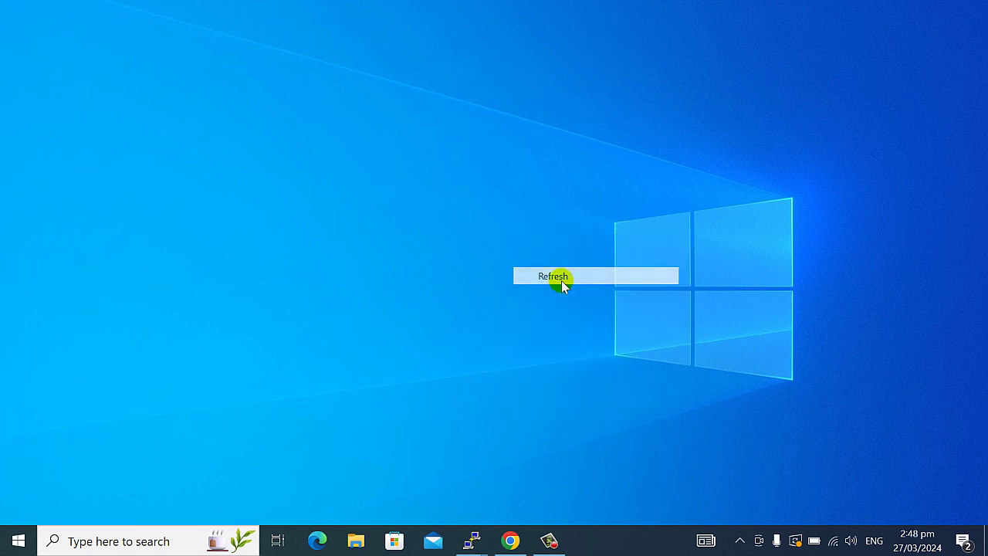
right_click(551, 260)
left_click(578, 303)
right_click(514, 247)
left_click(539, 292)
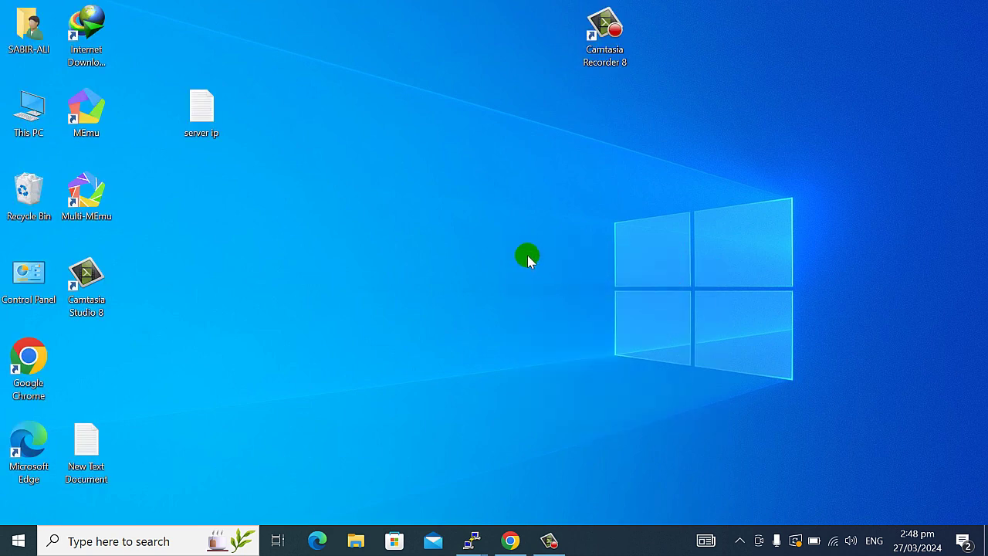
right_click(395, 152)
left_click(431, 198)
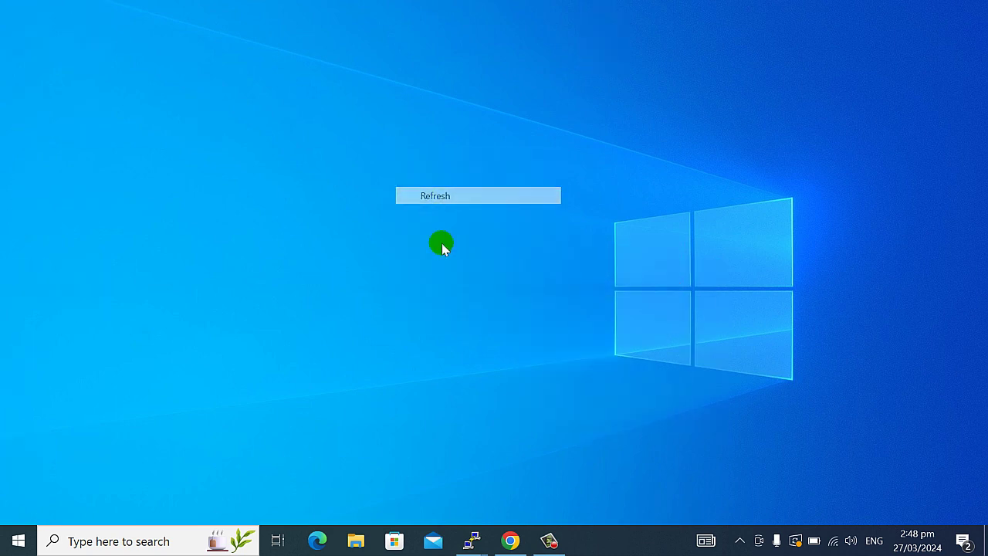
right_click(481, 258)
left_click(530, 305)
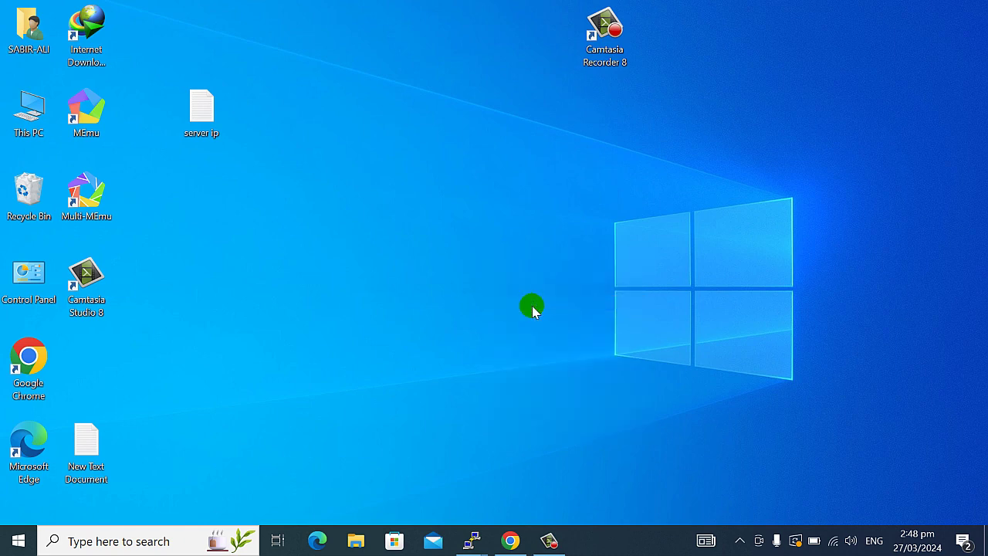
right_click(528, 303)
left_click(543, 346)
right_click(496, 290)
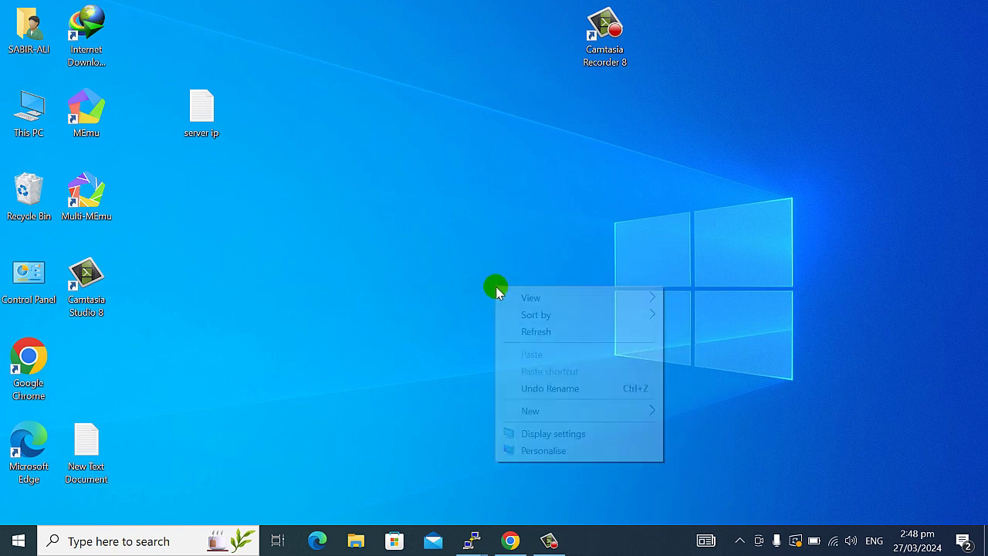
left_click(526, 331)
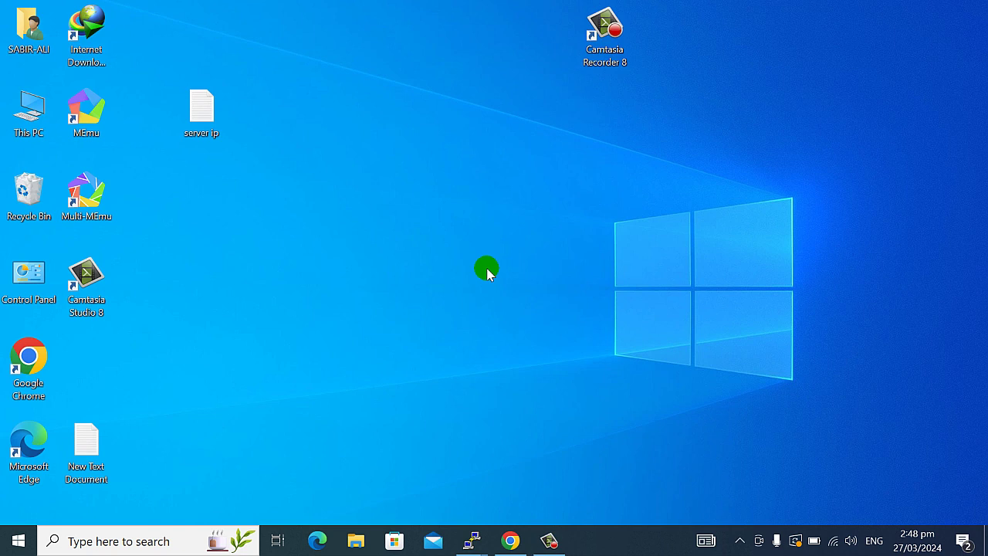
right_click(482, 245)
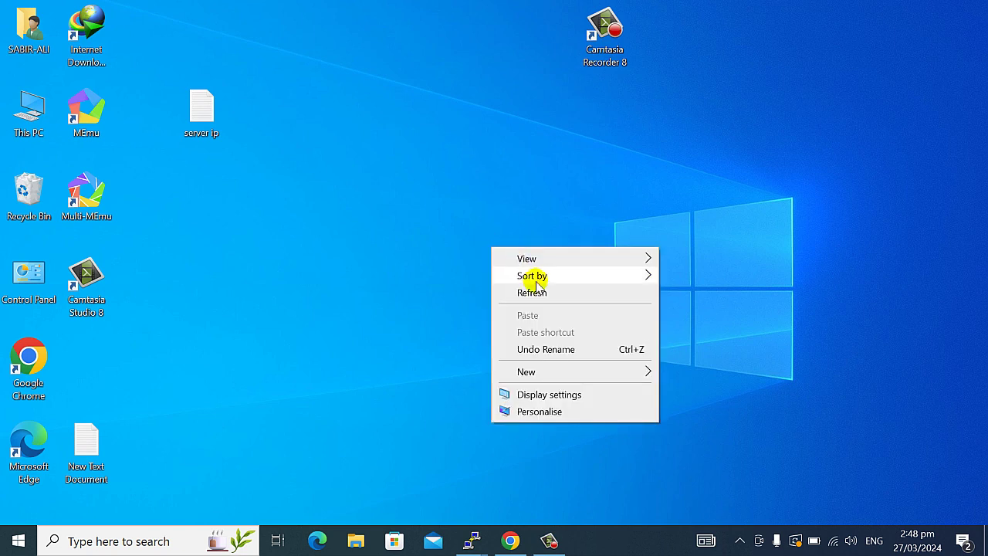
left_click(534, 290)
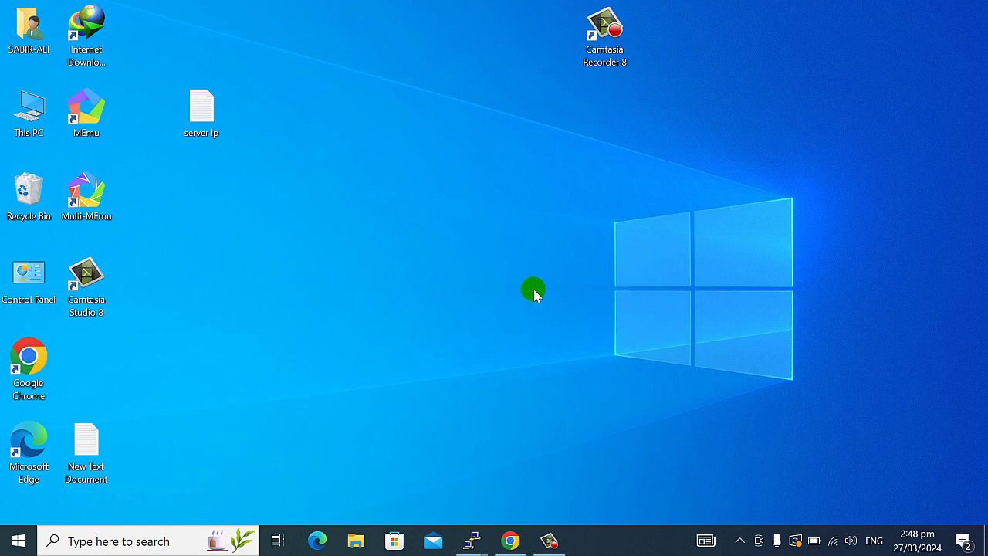
right_click(505, 274)
left_click(551, 317)
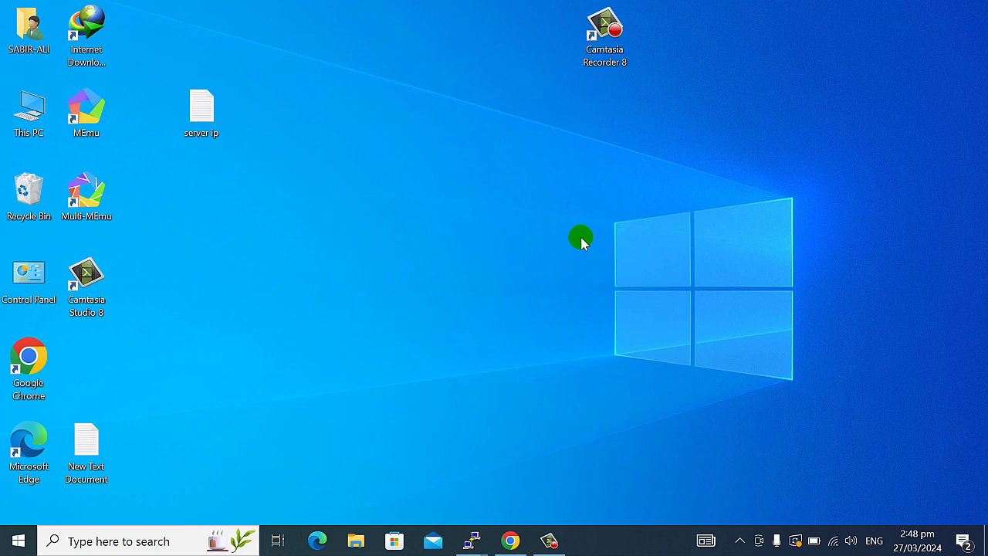
right_click(454, 274)
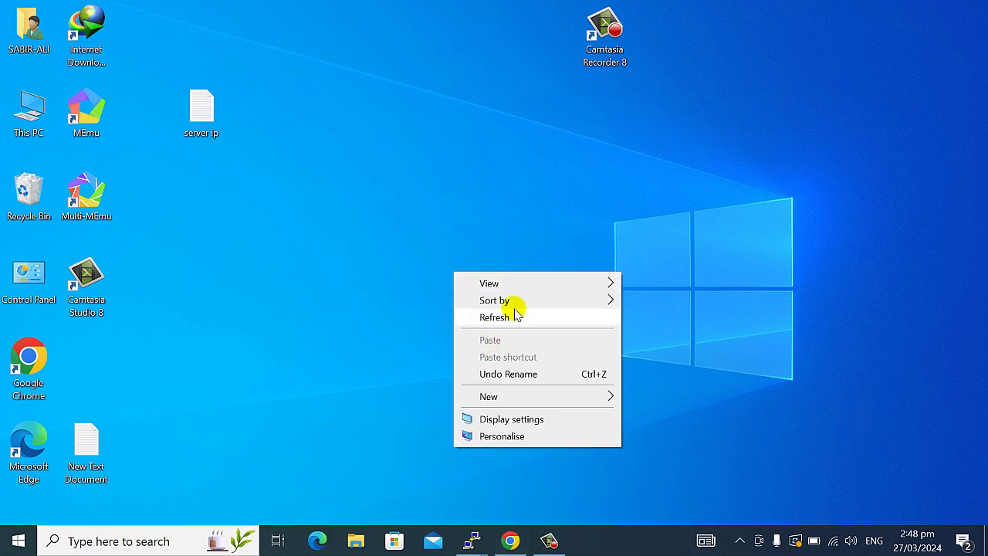
left_click(515, 314)
left_click(510, 540)
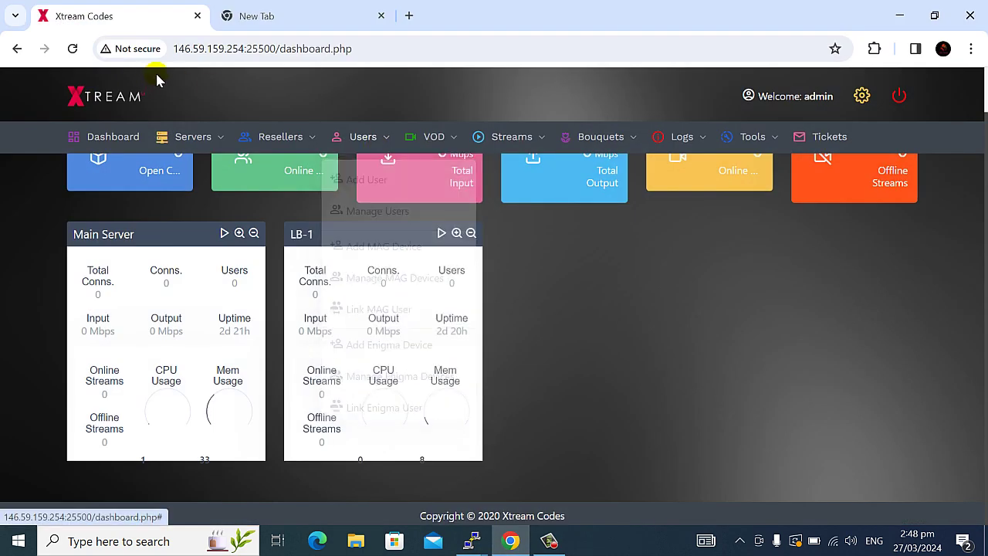
left_click(72, 49)
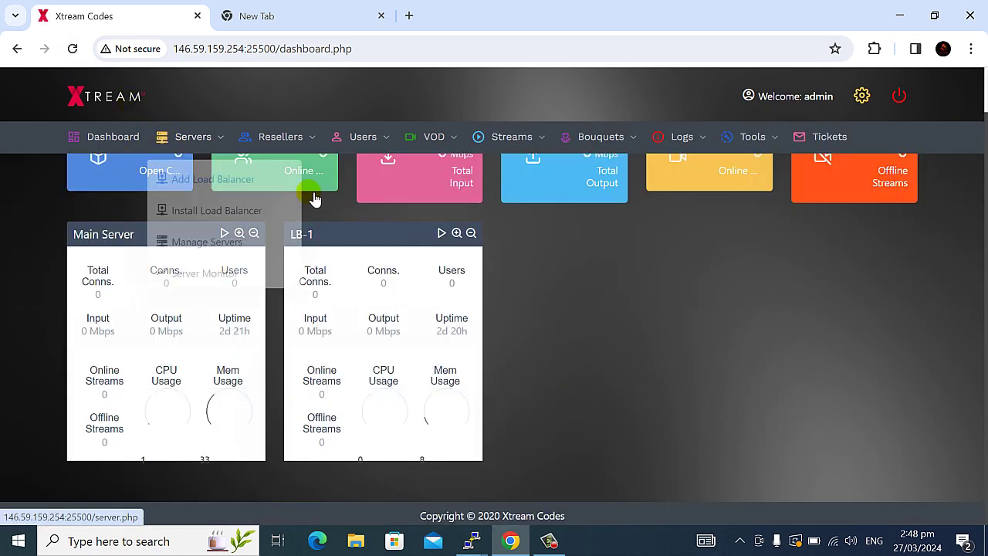
scroll(463, 309, "up", 1)
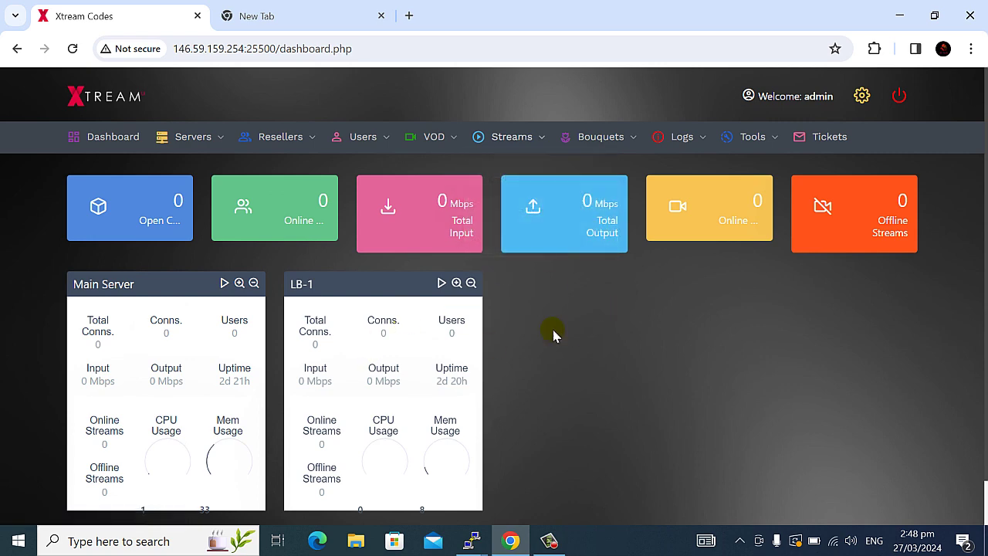
left_click_drag(296, 284, 322, 282)
scroll(396, 300, "down", 1)
scroll(397, 299, "up", 1)
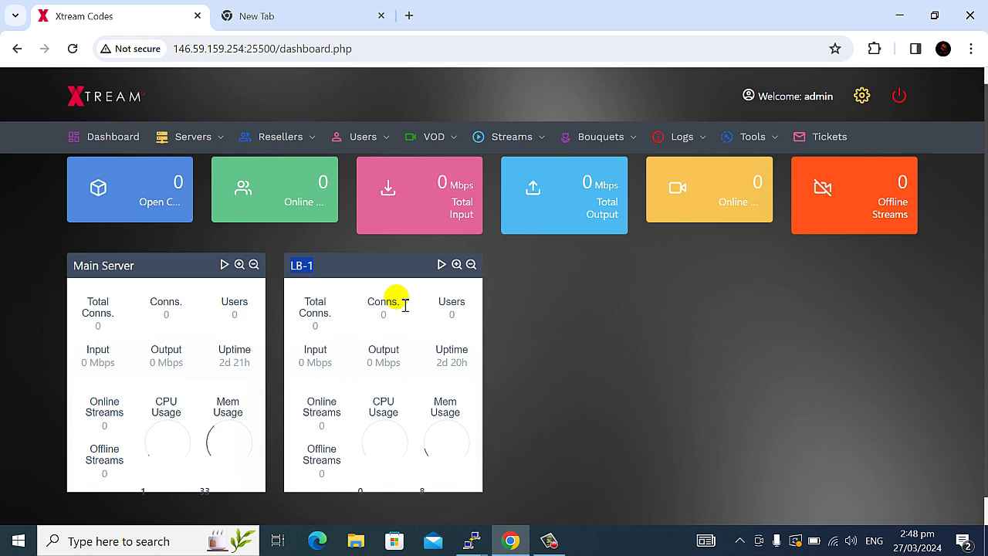
scroll(401, 301, "down", 1)
left_click(101, 96)
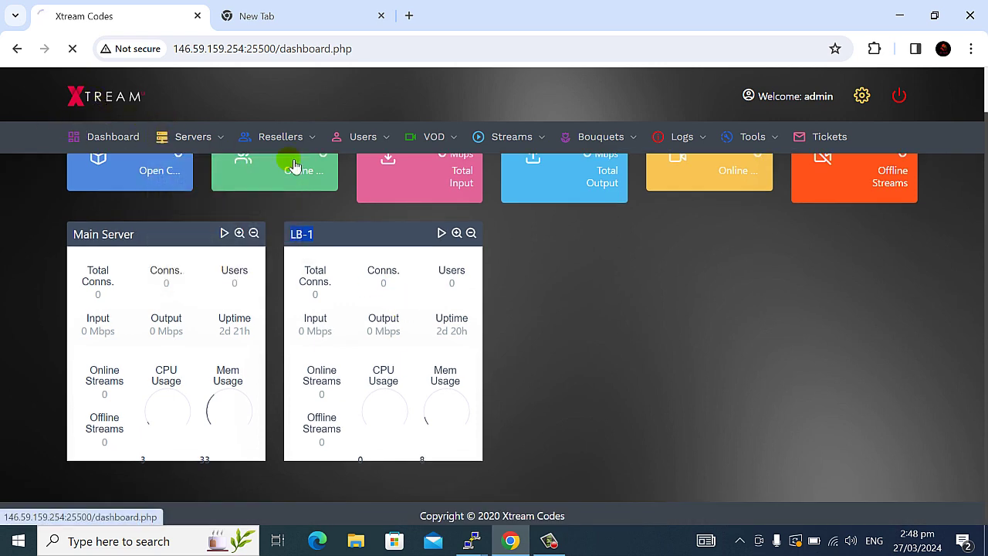
mouse_move(769, 133)
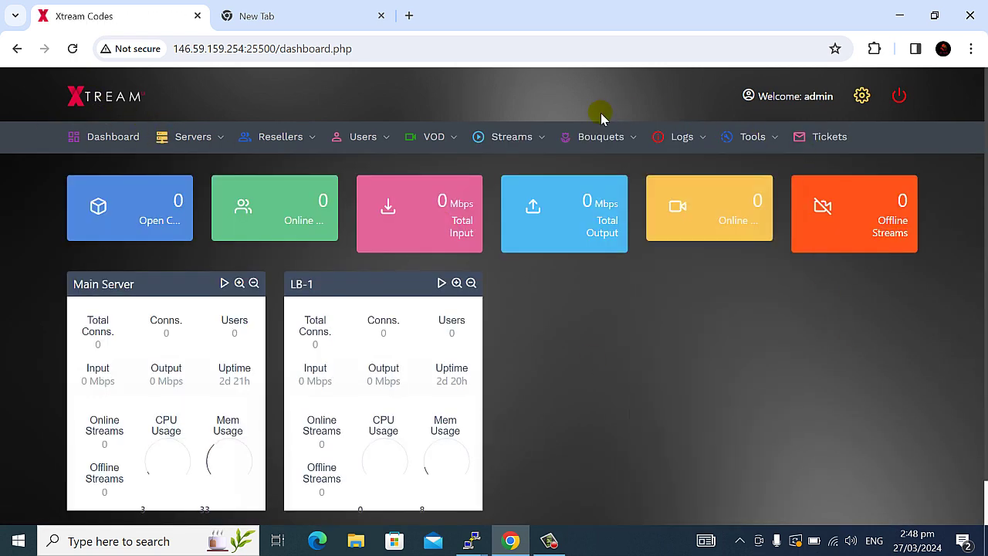
mouse_move(691, 146)
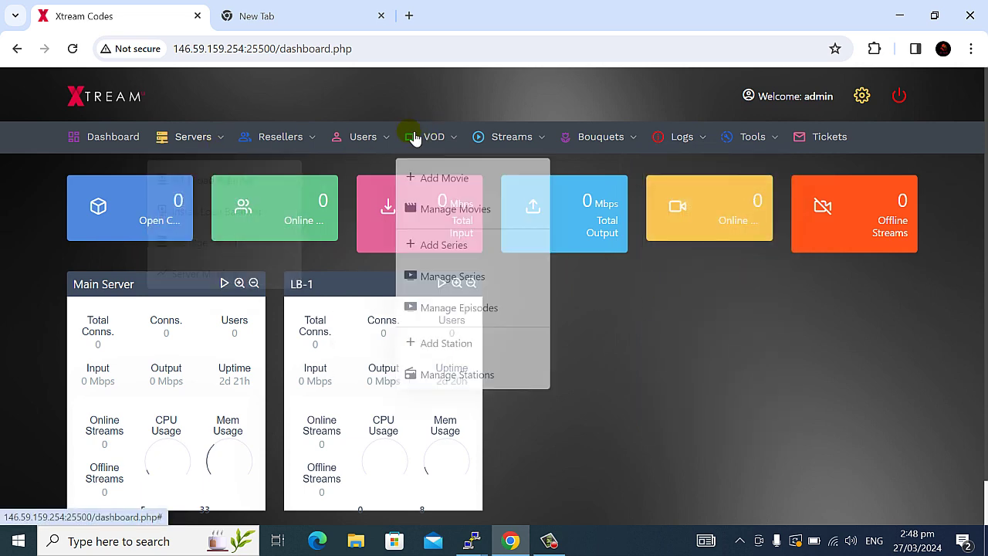
mouse_move(520, 136)
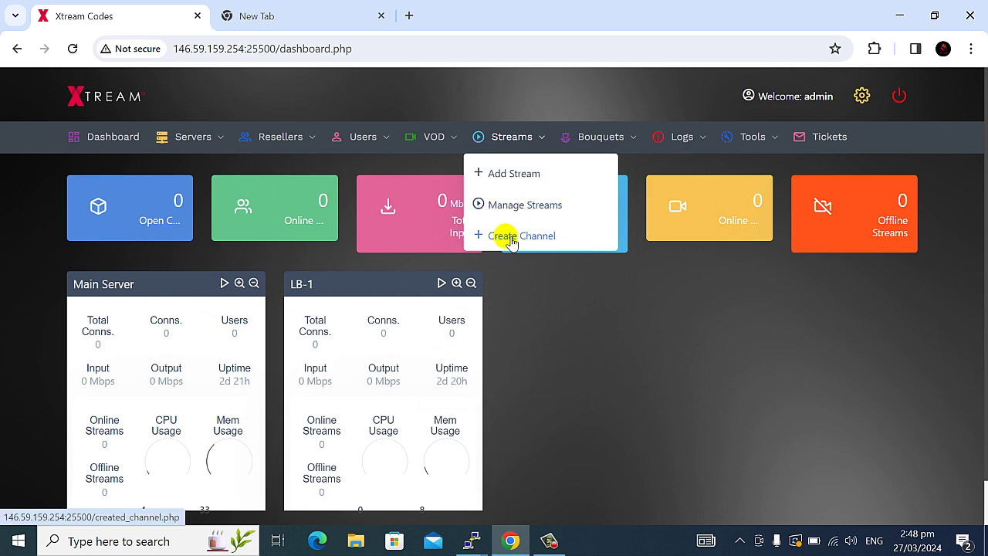
mouse_move(591, 141)
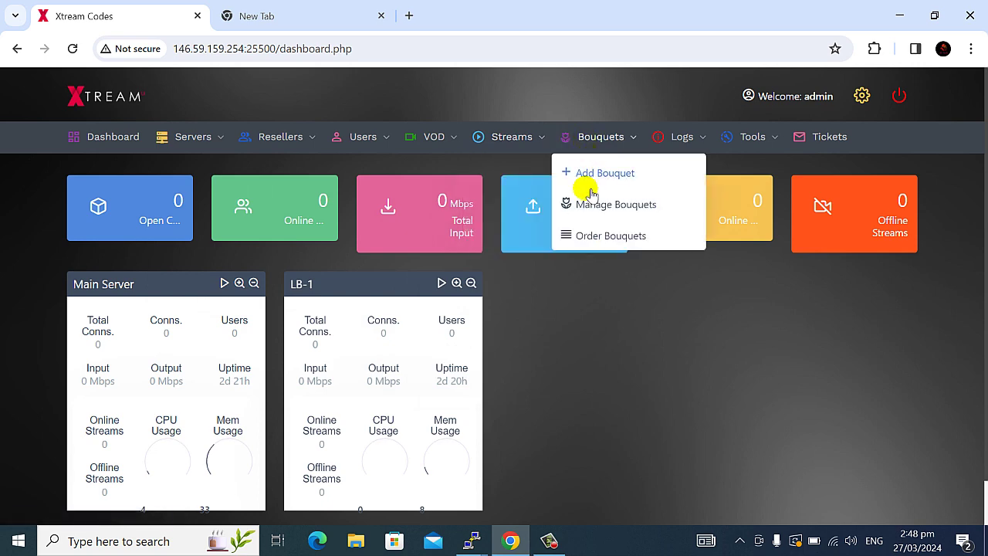
mouse_move(480, 145)
mouse_move(442, 146)
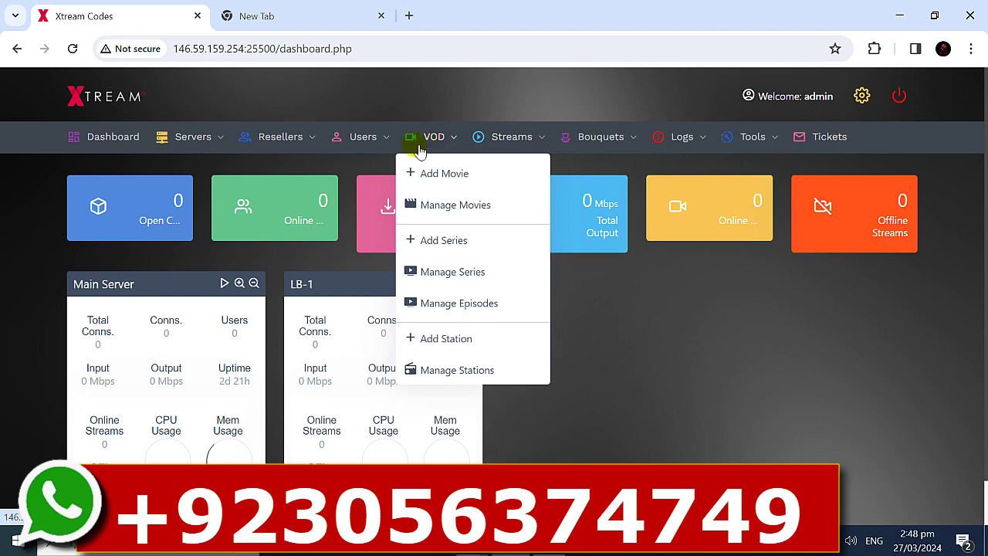
mouse_move(365, 147)
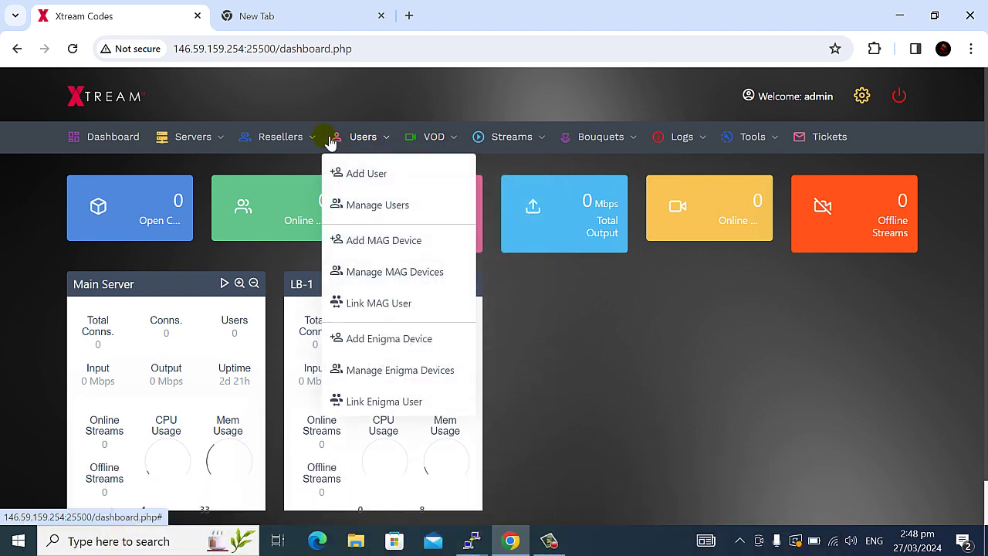
mouse_move(283, 145)
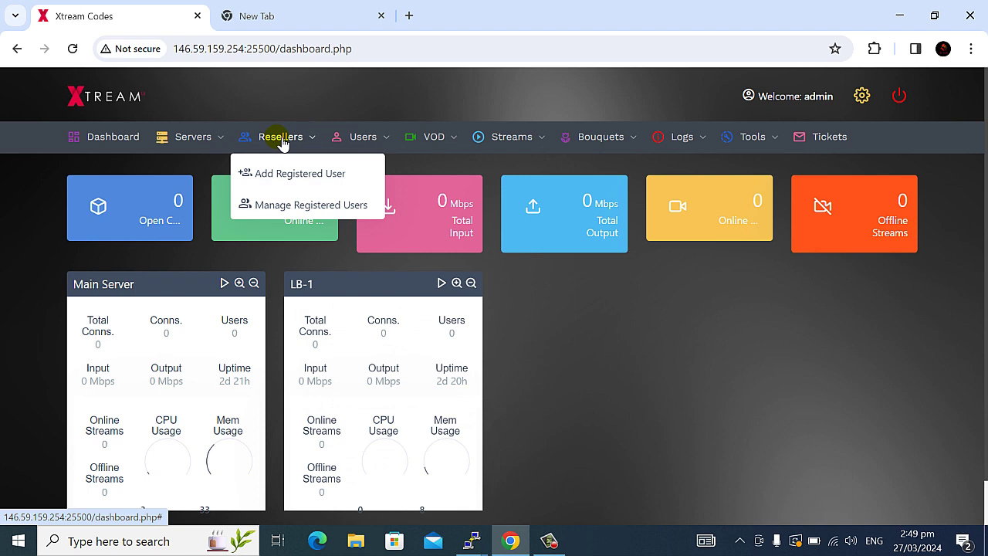
mouse_move(192, 145)
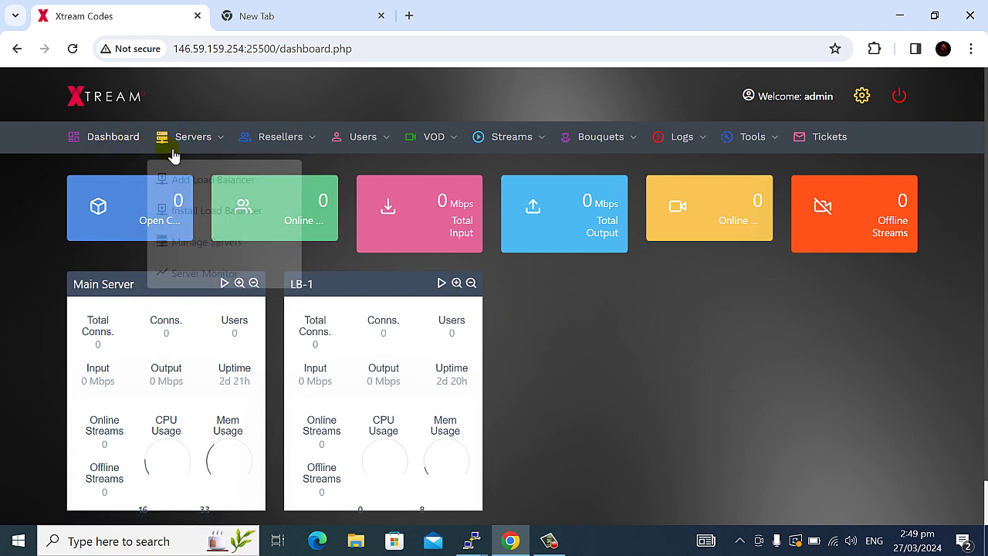
Open the managed Servers list and select the Main Server and LB-1 names
left_click(184, 150)
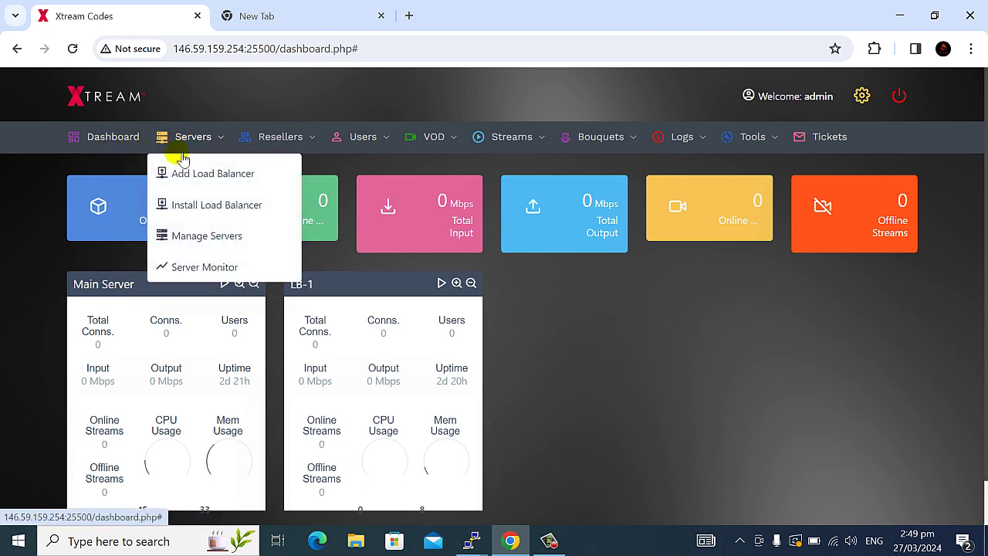
left_click(200, 238)
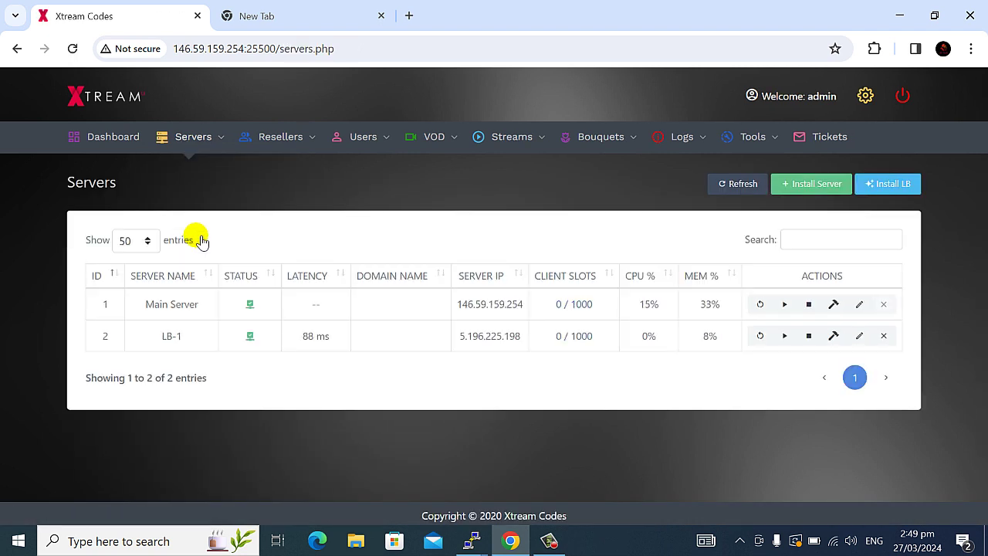
triple_click(154, 309)
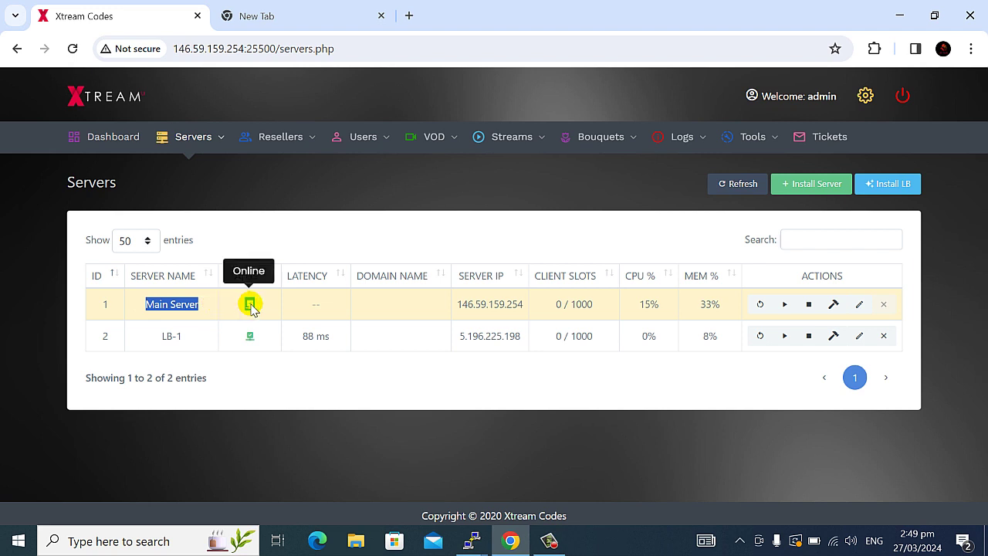
left_click(172, 375)
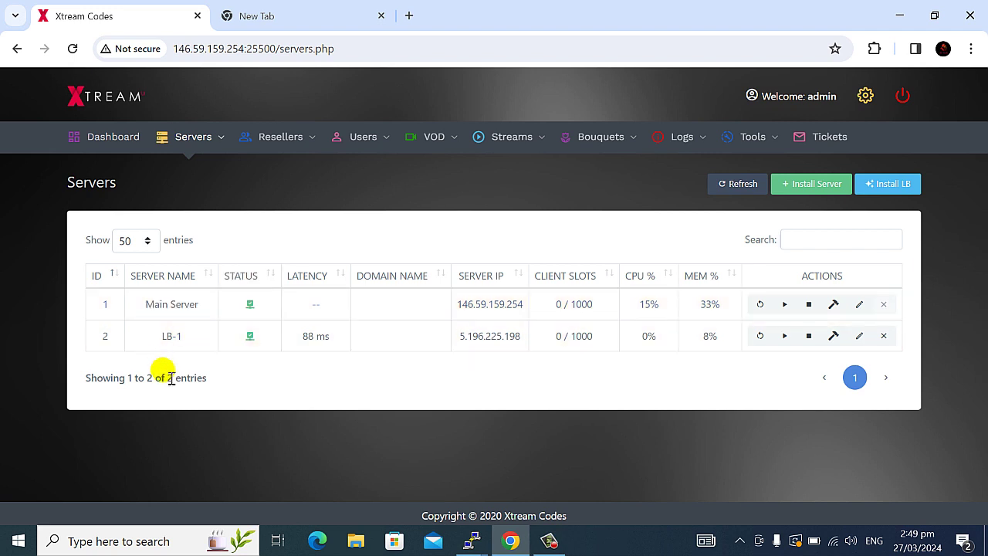
triple_click(171, 338)
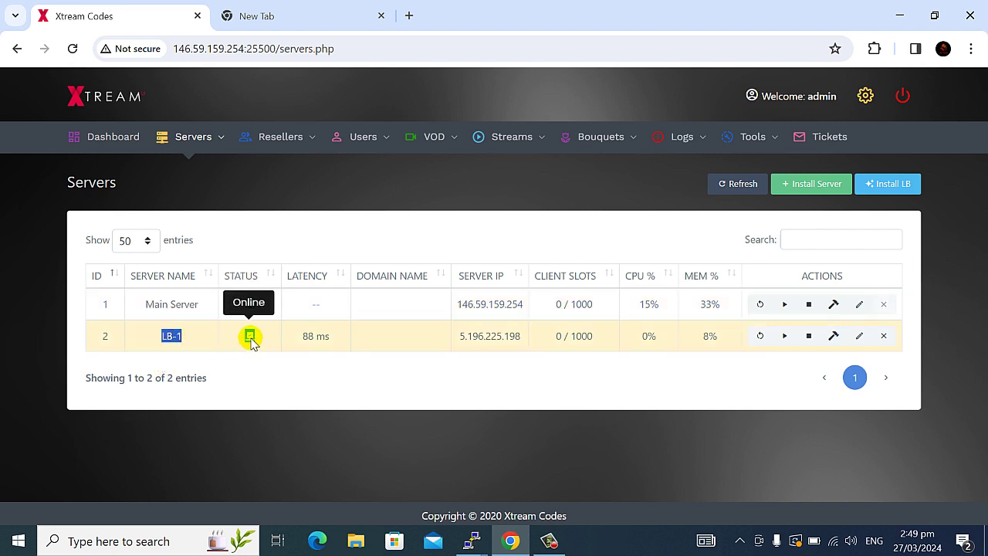
Compare Main Server's IP 146.59.159.254 with LB-1's 5.196.225.198, then reload the Servers page
triple_click(496, 309)
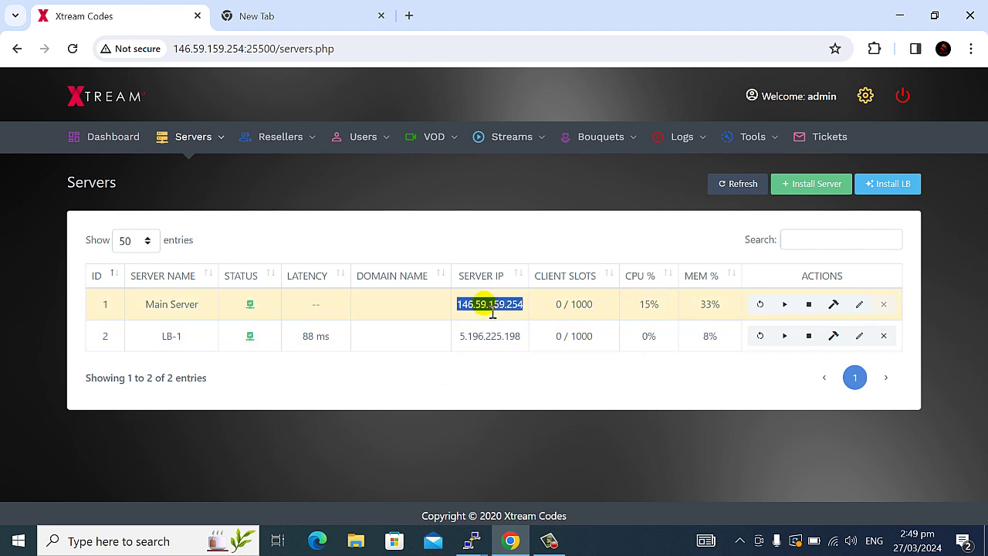
triple_click(482, 340)
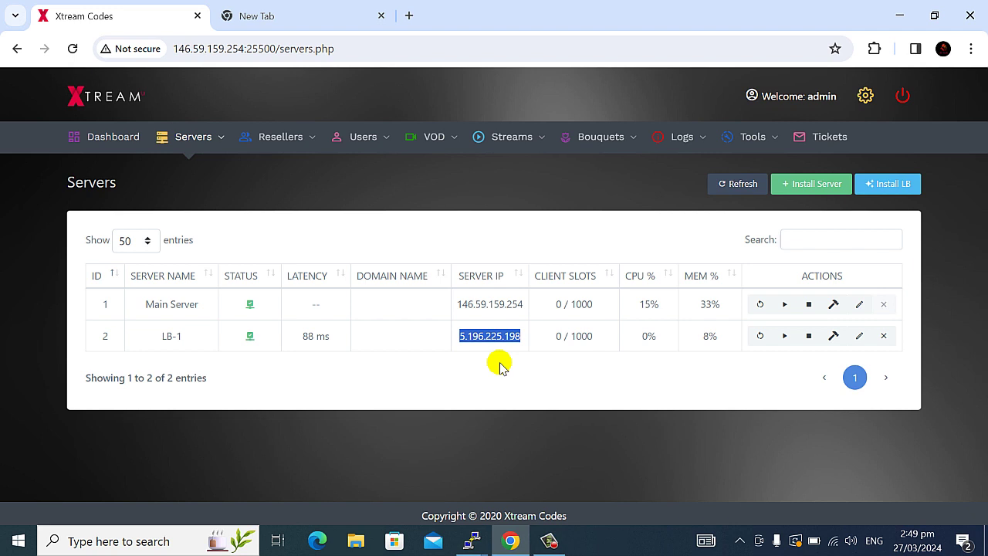
triple_click(491, 306)
triple_click(502, 342)
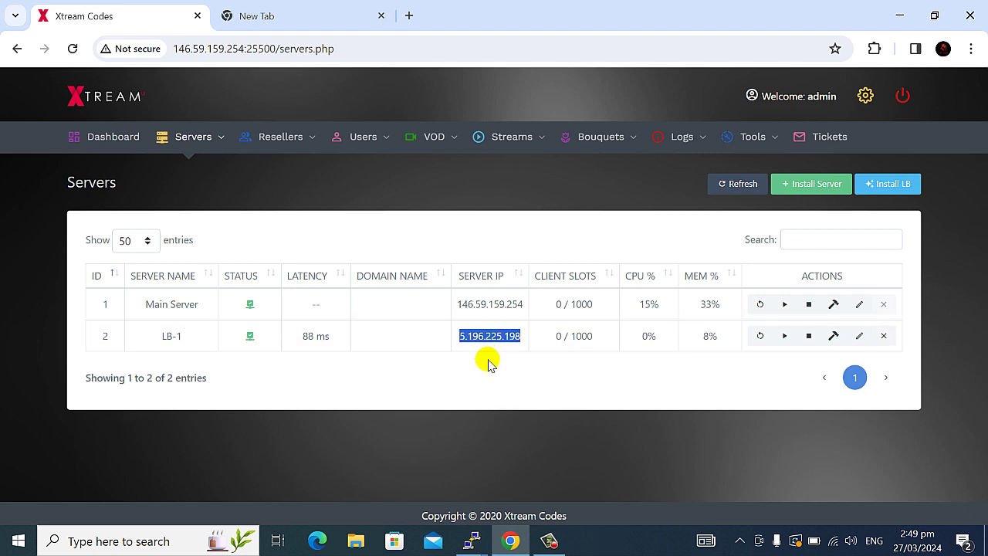
right_click(481, 359)
left_click(401, 361)
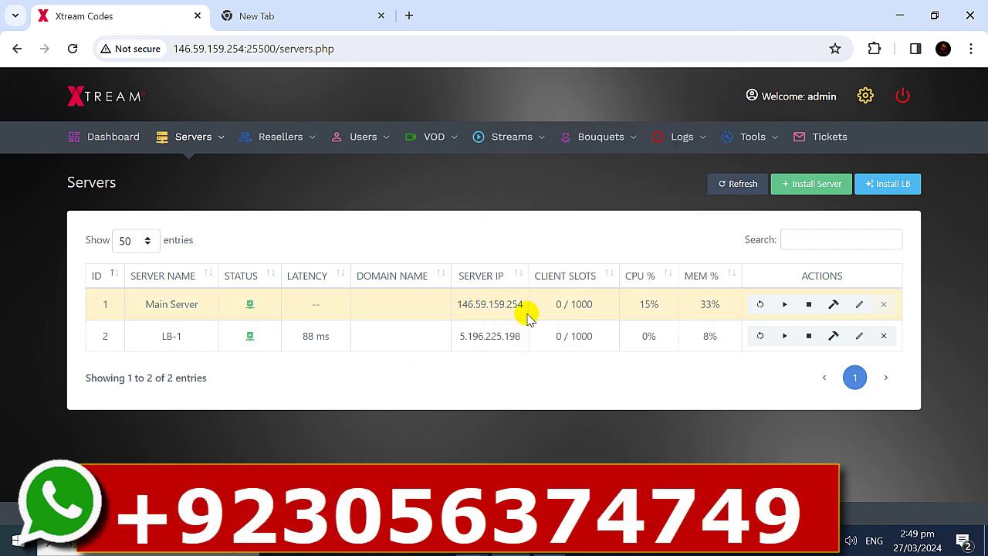
left_click(71, 49)
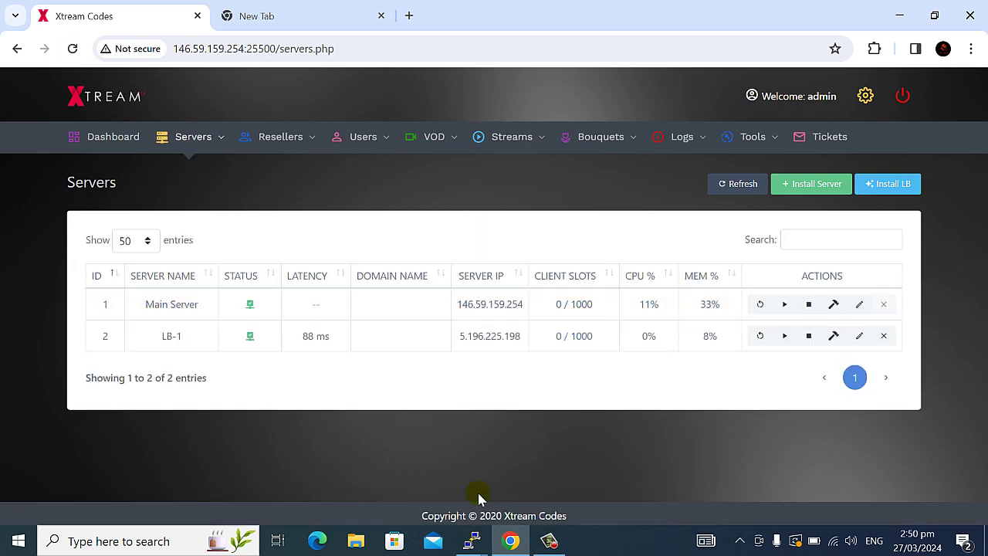
Match the Main Server terminal's login IP against Main Server's IP in the panel
left_click(472, 540)
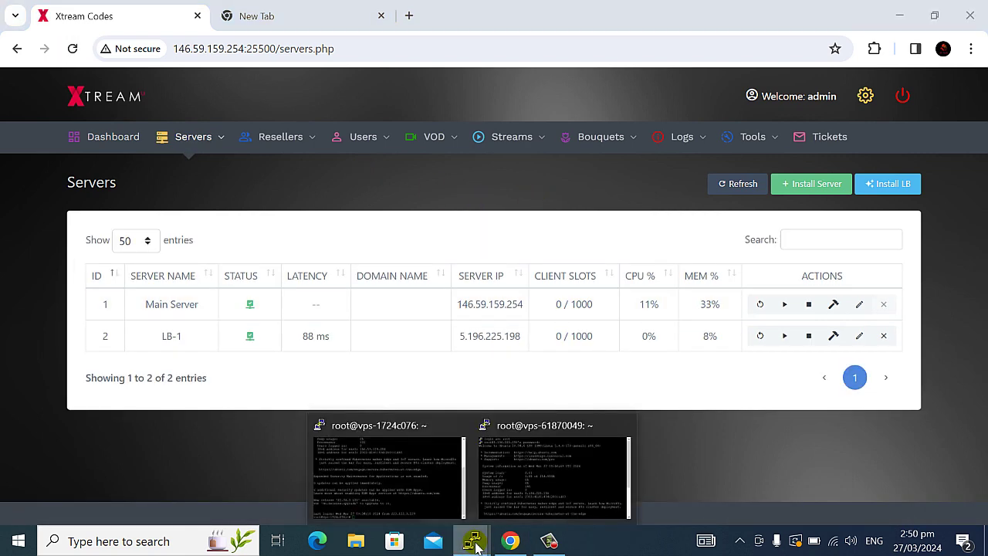
left_click(397, 499)
scroll(167, 148, "up", 5)
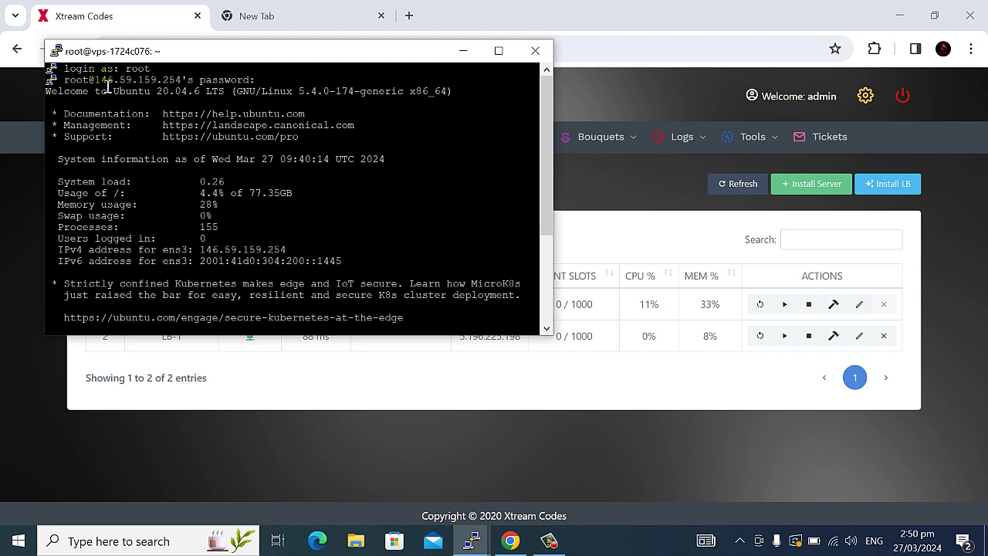
left_click_drag(117, 87, 182, 81)
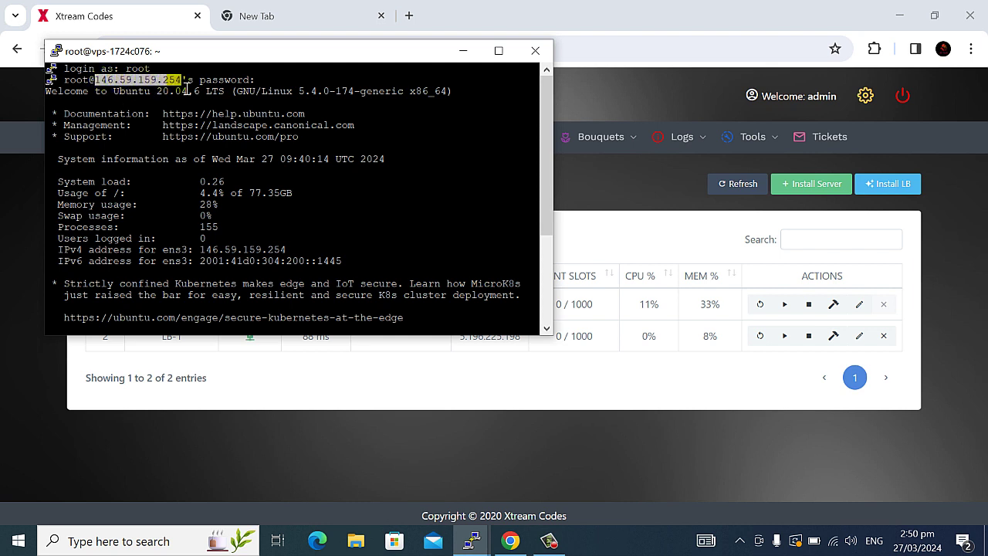
left_click(511, 355)
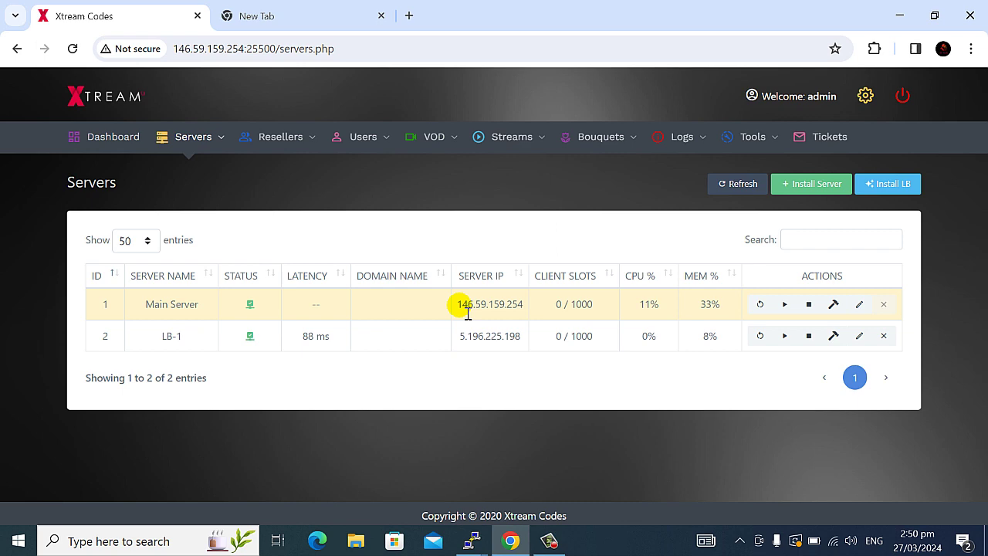
left_click_drag(457, 304, 528, 305)
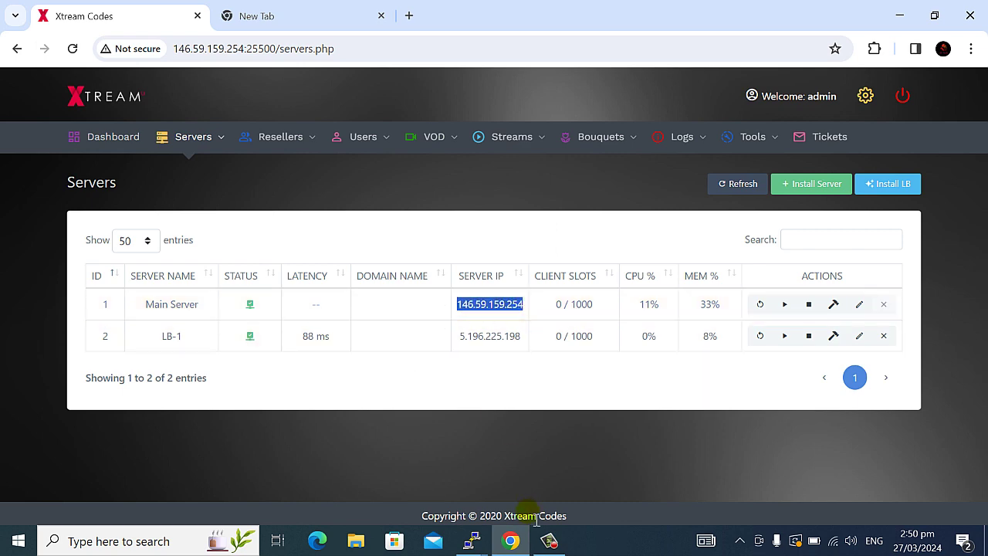
Compare the terminal's IPv4 address 146.59.159.254 with Main Server's listed IP
mouse_move(473, 540)
left_click(386, 459)
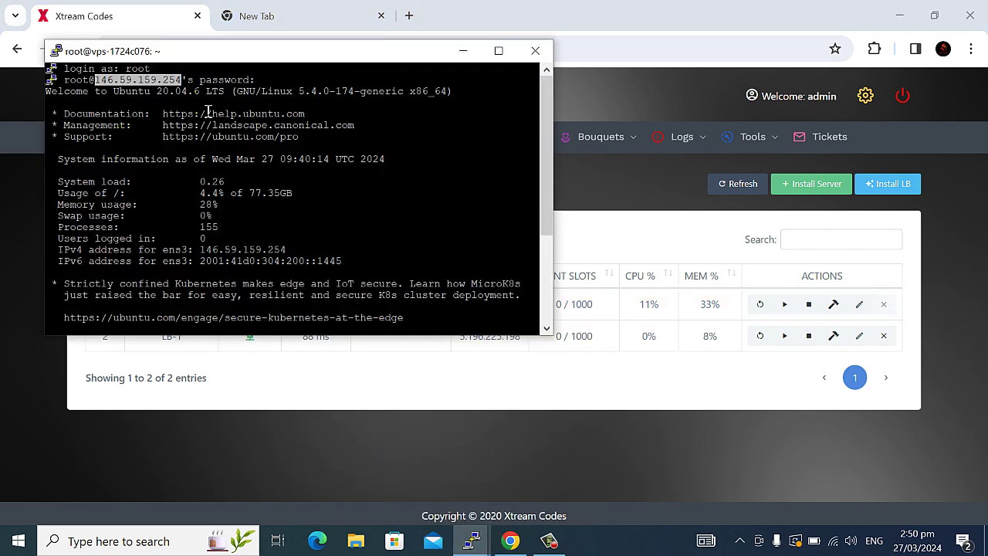
left_click(217, 266)
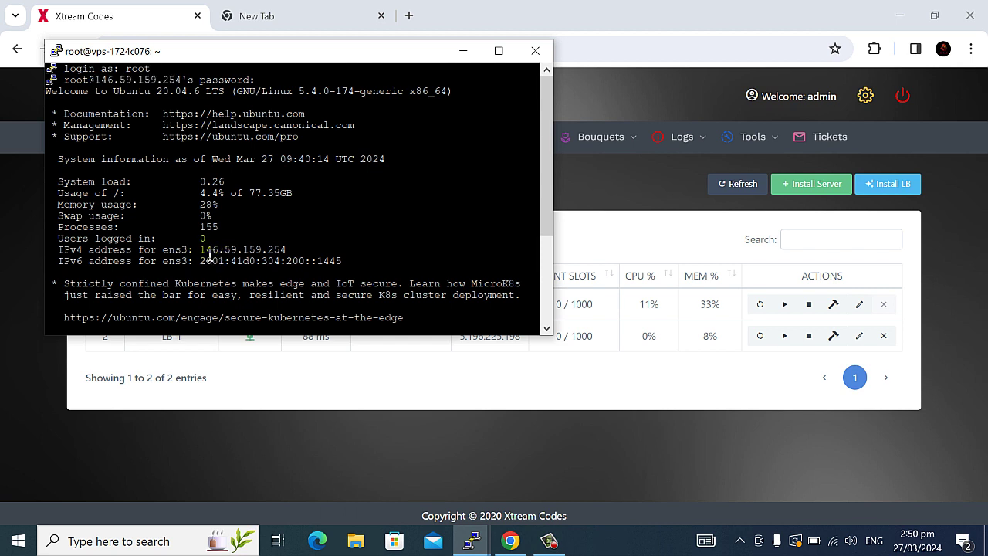
left_click_drag(200, 250, 294, 260)
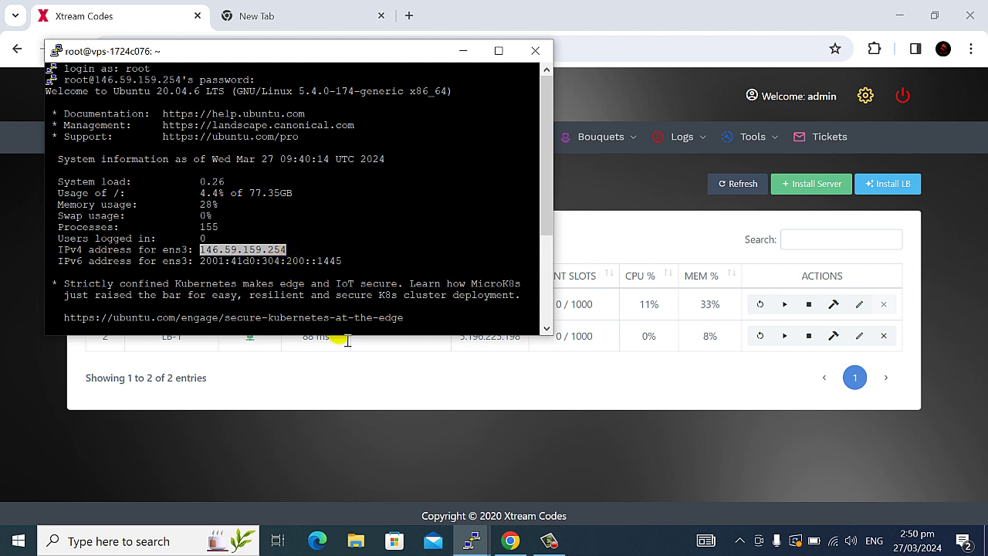
left_click(343, 370)
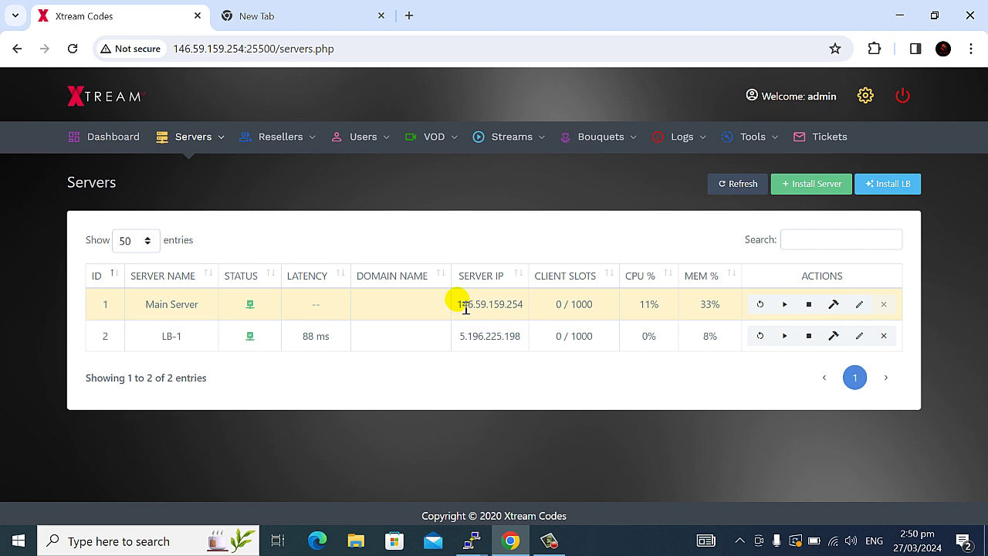
left_click_drag(456, 306, 473, 306)
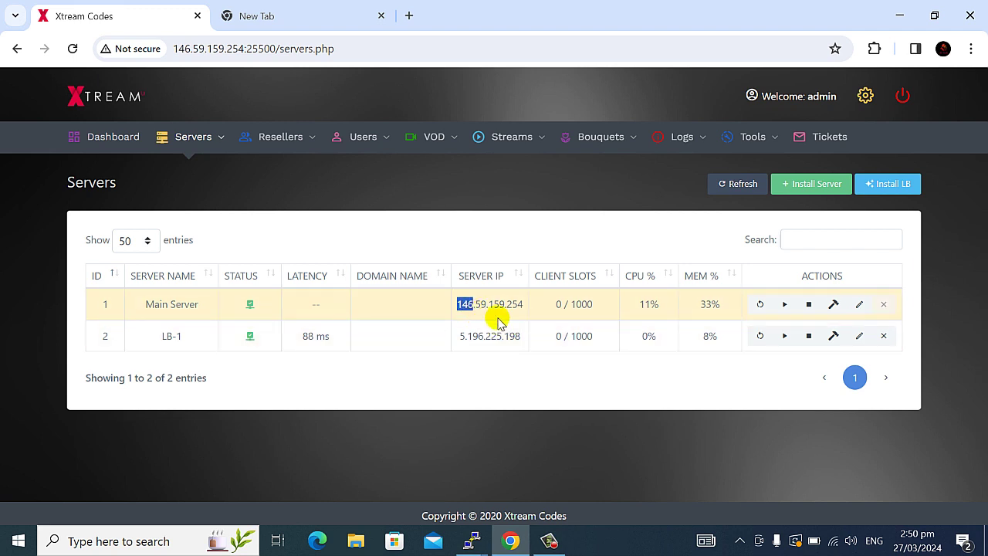
left_click(403, 339)
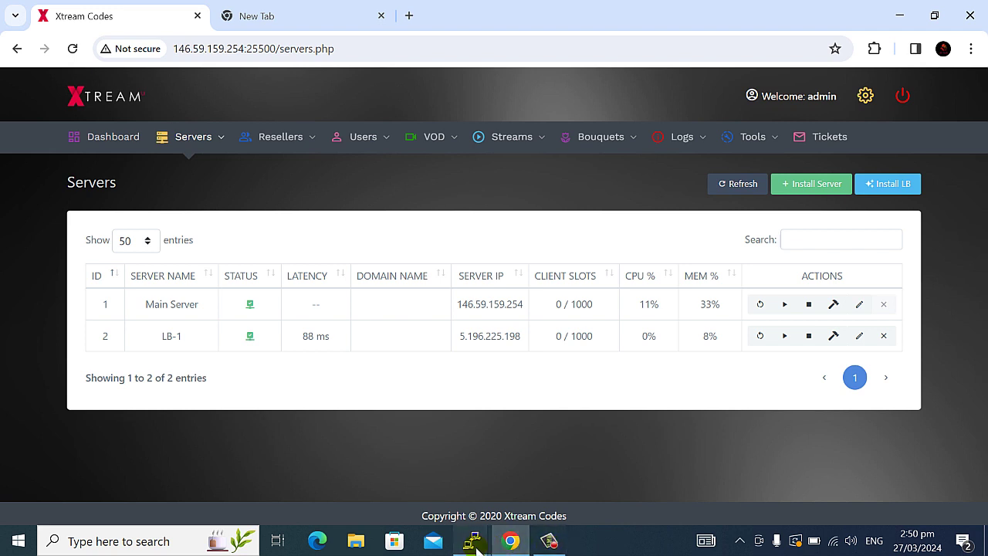
Review the Main Server terminal's Ubuntu 20.04.6 version and IPv4 address 146.59.159.254
mouse_move(474, 545)
left_click(416, 486)
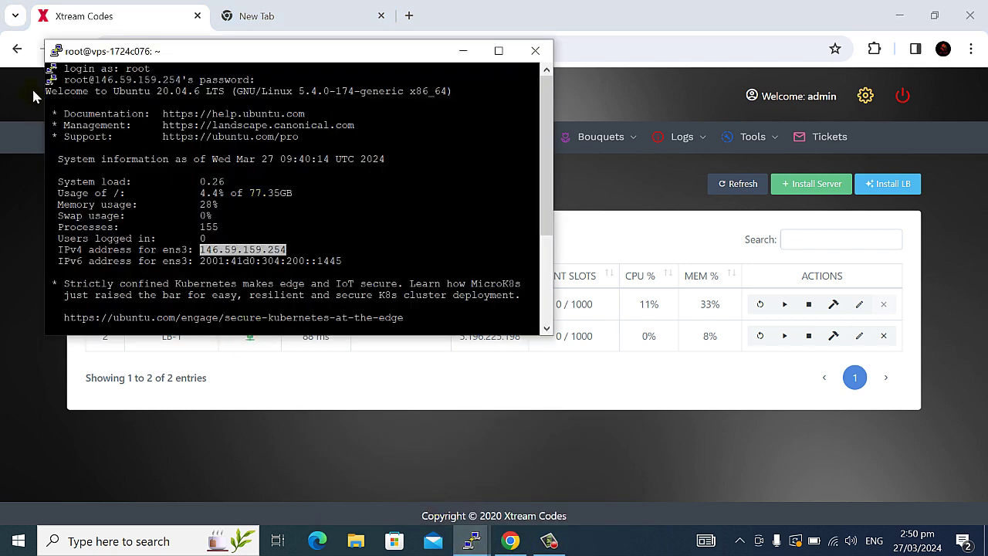
left_click_drag(101, 92, 203, 97)
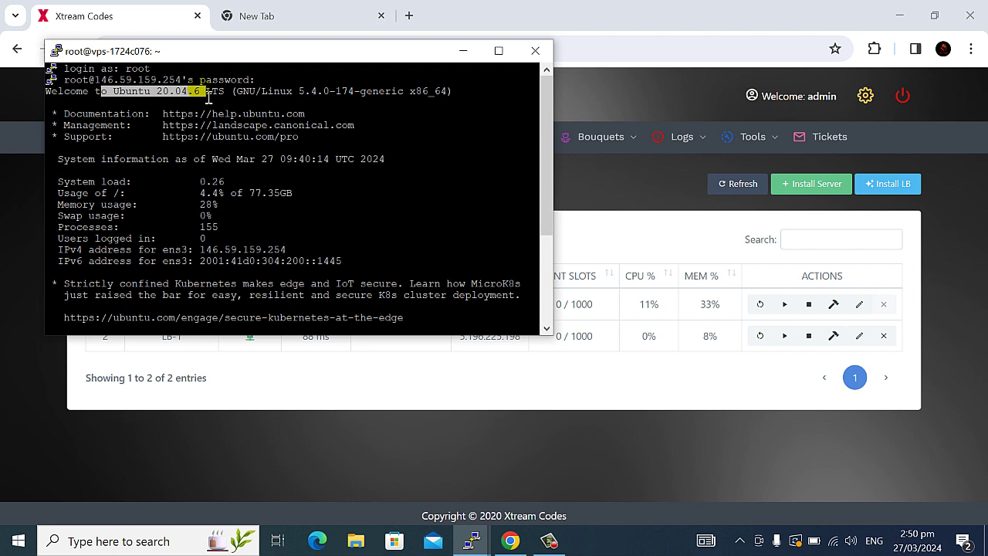
left_click(217, 101)
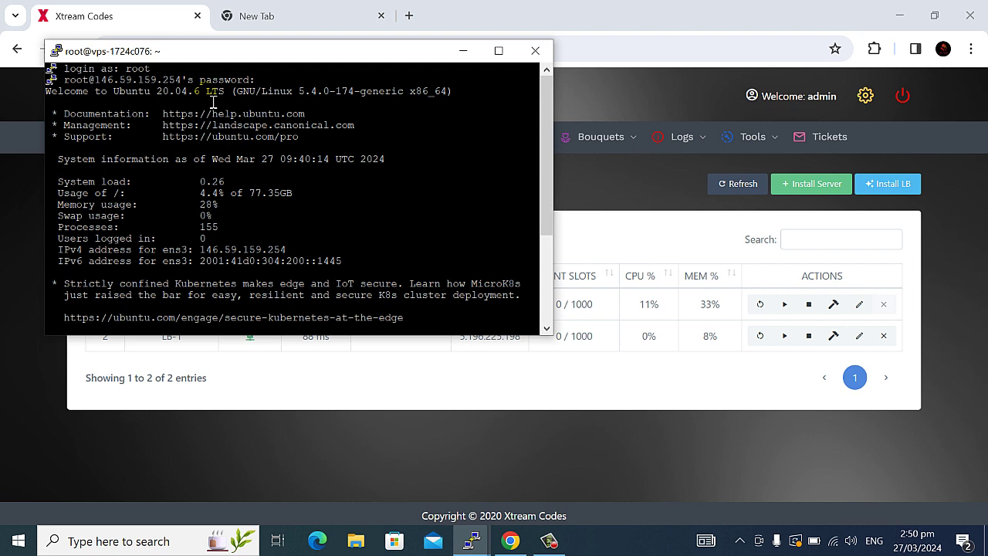
left_click_drag(206, 254, 330, 248)
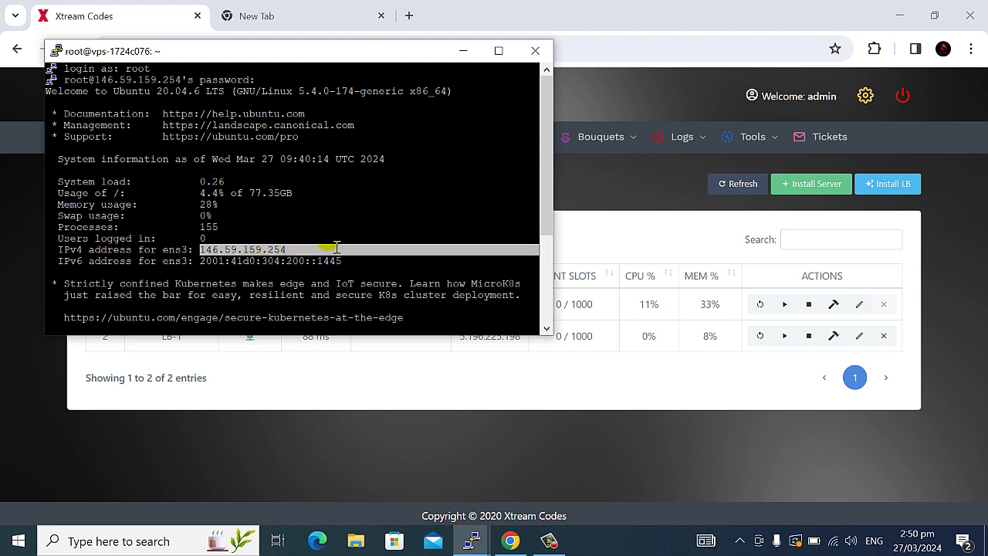
left_click(337, 245)
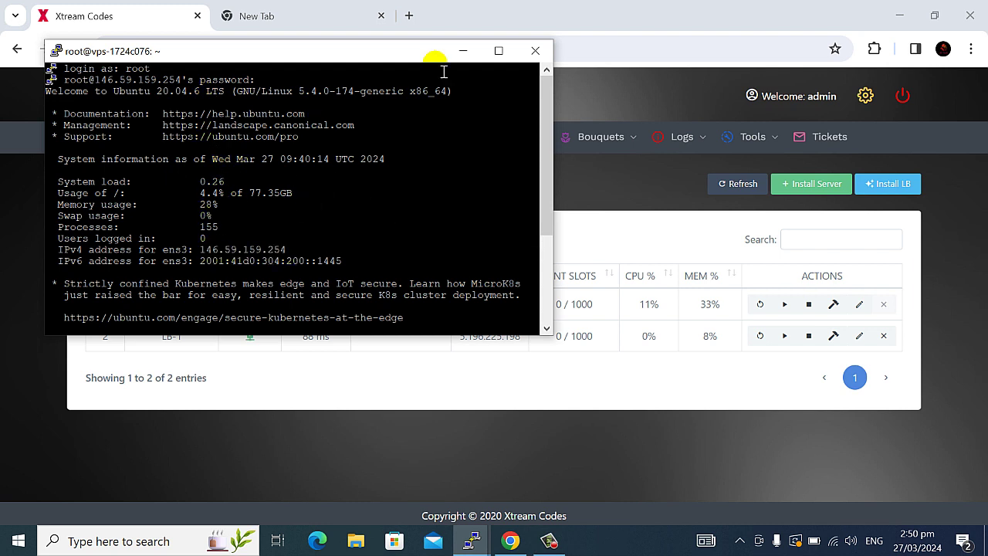
Highlight LB-1's IP 5.196.225.198 in the panel and the matching LB-1 terminal login IP
left_click(608, 378)
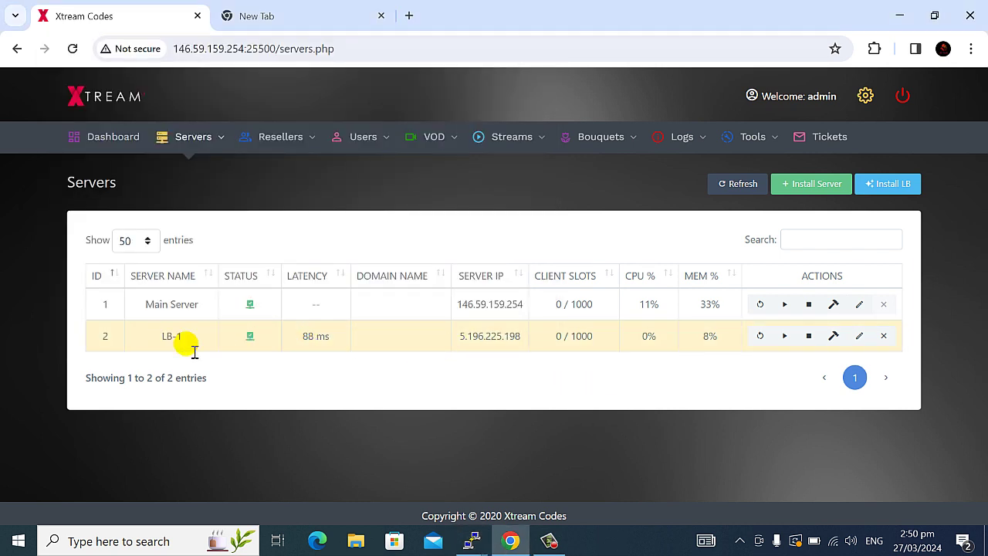
left_click_drag(459, 337, 525, 350)
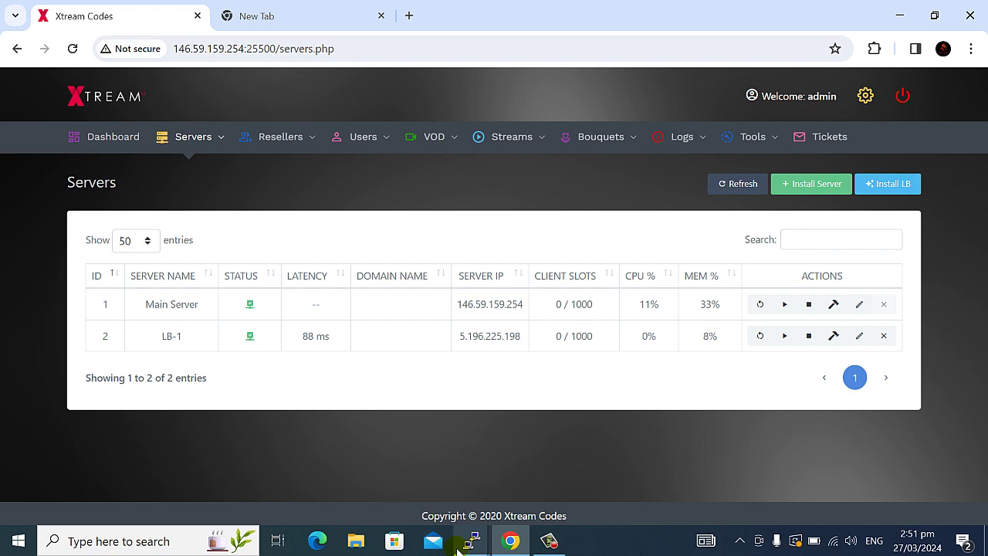
mouse_move(471, 540)
left_click(524, 488)
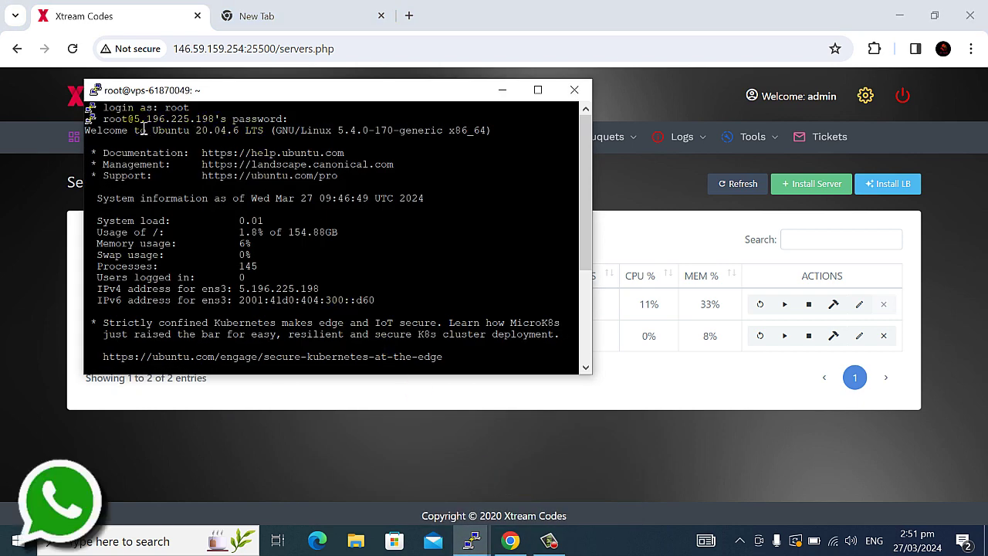
left_click_drag(134, 119, 206, 127)
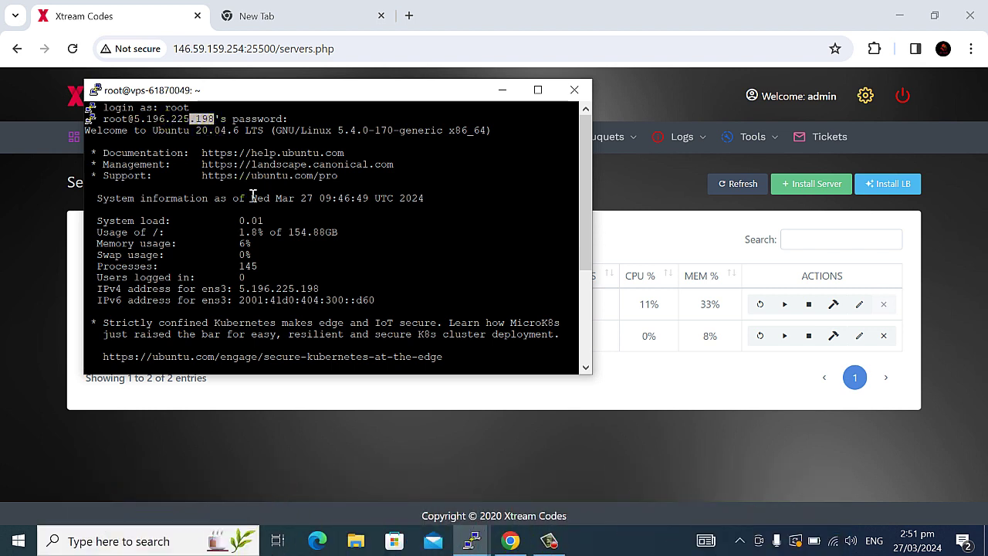
left_click(320, 252)
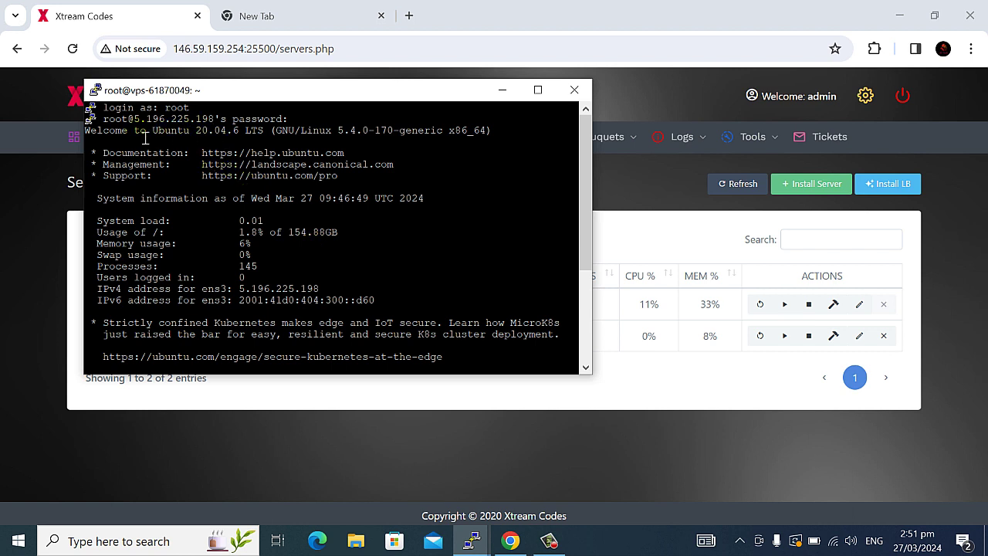
Check the LB-1 terminal's Ubuntu 20.04.6 version and IPv4 5.196.225.198, then return to the browser
left_click_drag(147, 133, 244, 132)
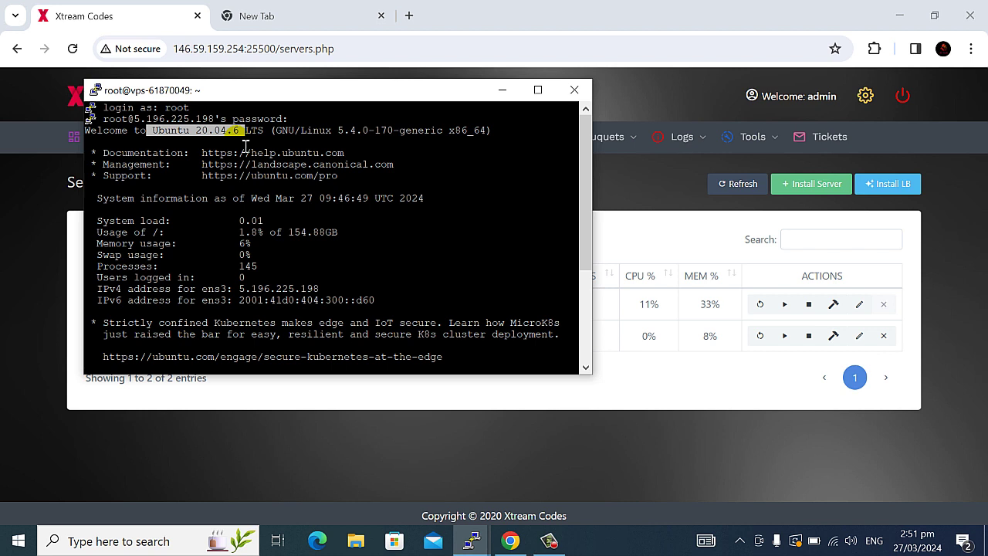
double_click(294, 290)
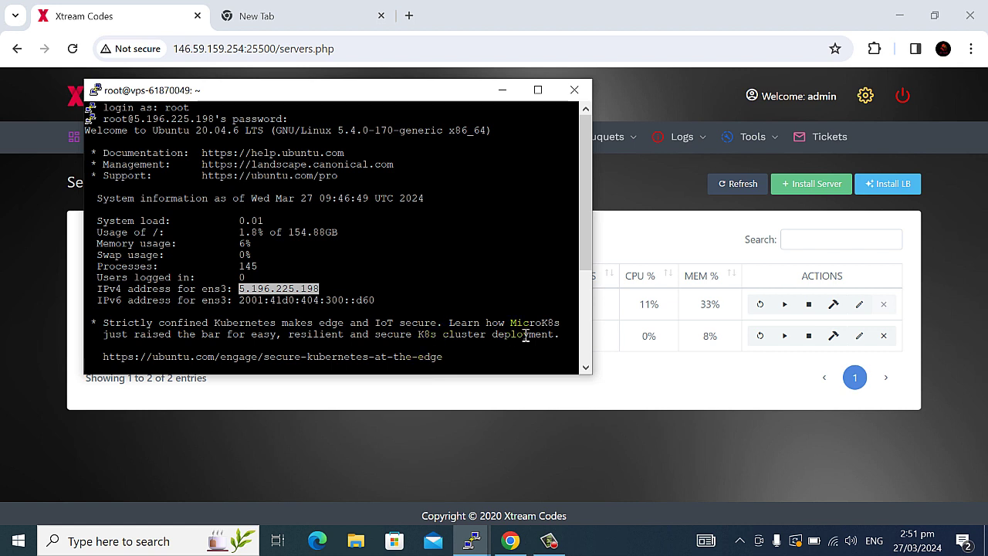
left_click(661, 379)
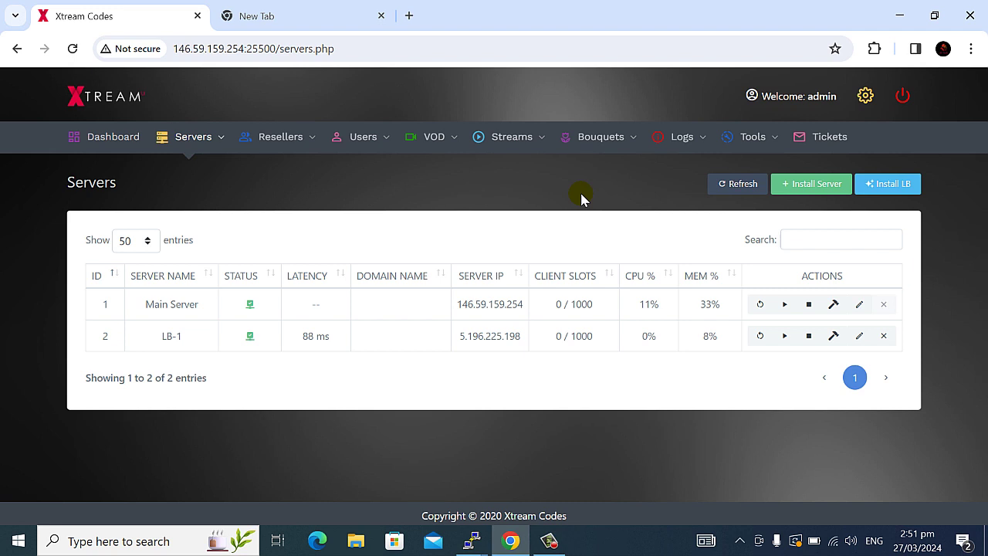
left_click_drag(193, 189, 425, 375)
Show the Dashboard's Main Server (uptime 2d 21h) and LB-1 (uptime 2d 20h) status cards
left_click(425, 375)
left_click(121, 133)
mouse_move(194, 159)
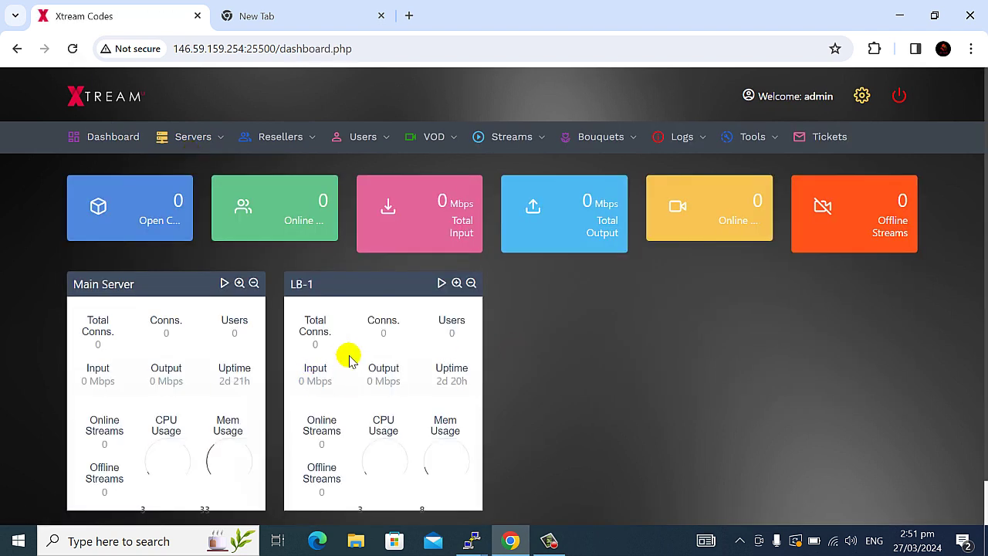
right_click(655, 362)
left_click(579, 379)
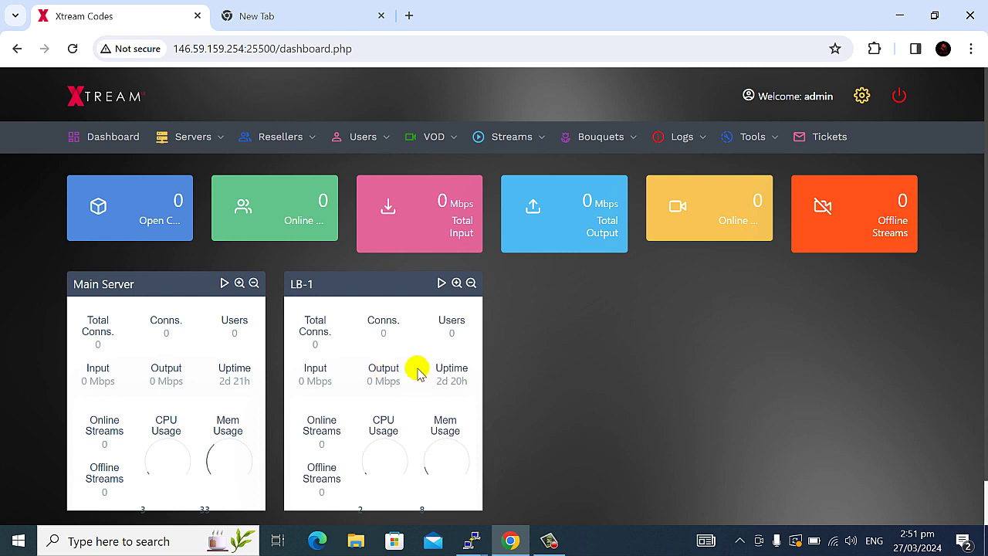
scroll(501, 386, "down", 1)
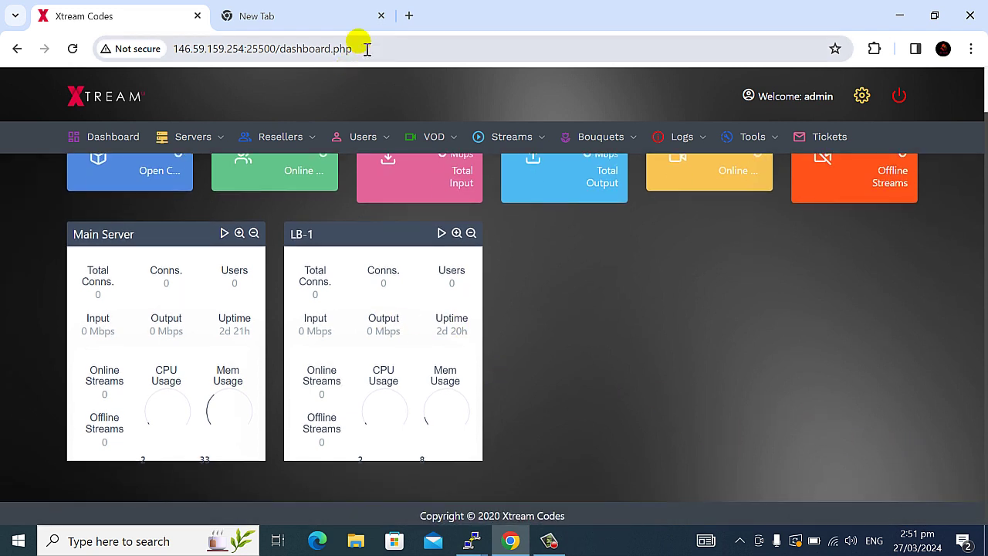